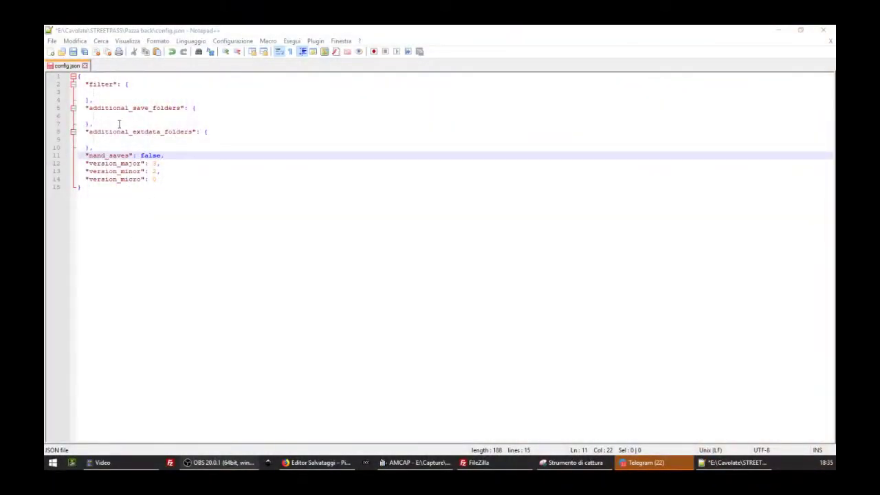
Set the nand_saves option in config.json to true.
{"action": "left_click_drag", "start_coordinate": [141, 155], "coordinate": [161, 155]}
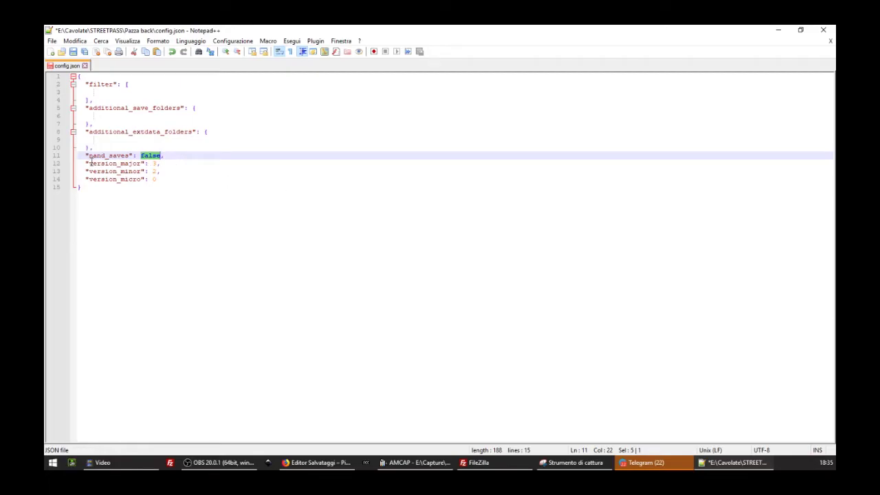
{"action": "type", "text": "tru"}
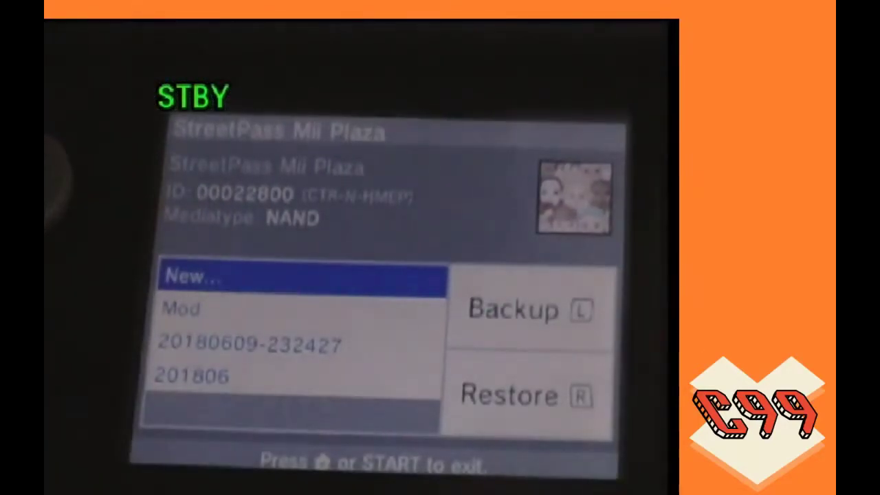
Back up the StreetPass Mii Plaza save as a new backup named 20180610-1.
{"action": "left_click", "coordinate": [519, 309]}
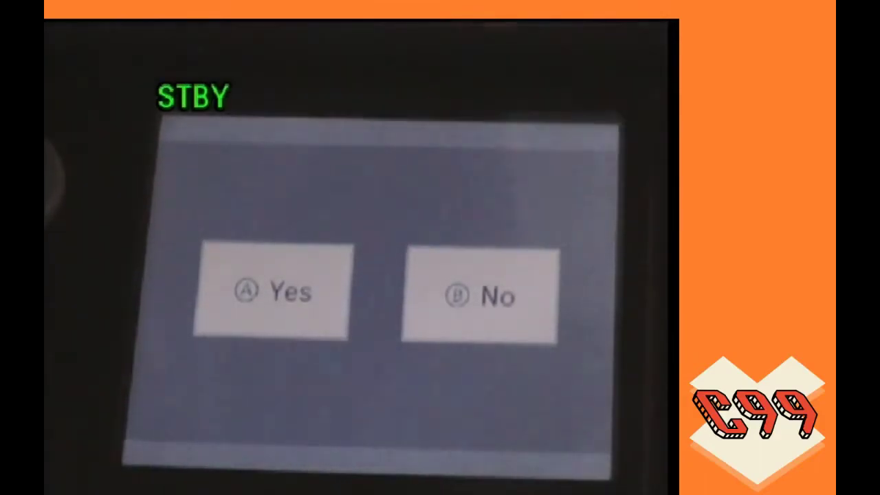
{"action": "left_click", "coordinate": [275, 290]}
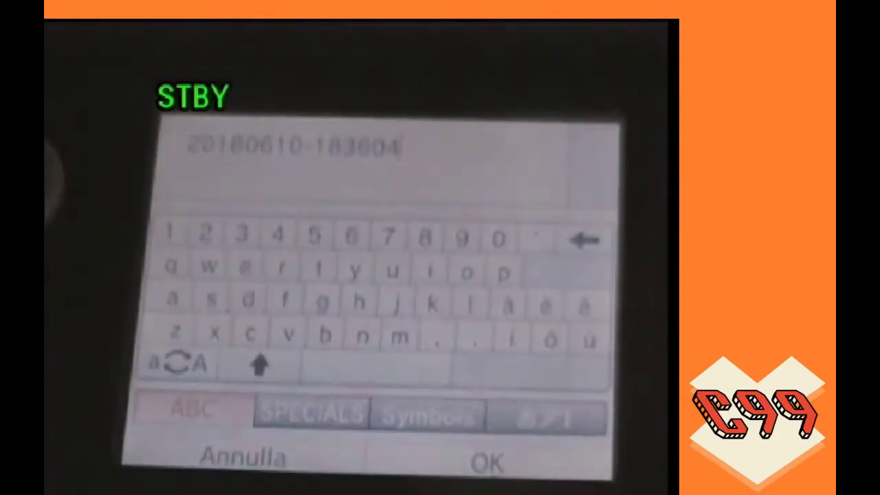
{"action": "left_click", "coordinate": [584, 236]}
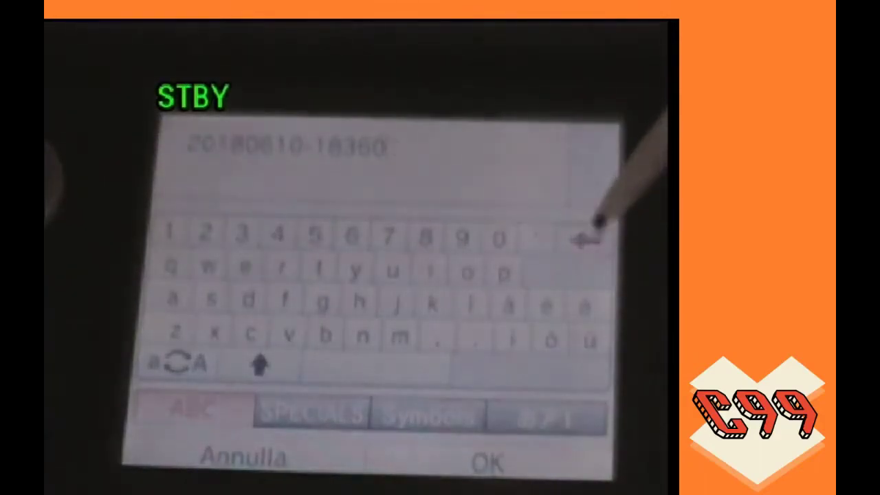
{"action": "left_click", "coordinate": [585, 236]}
{"action": "left_click", "coordinate": [591, 457]}
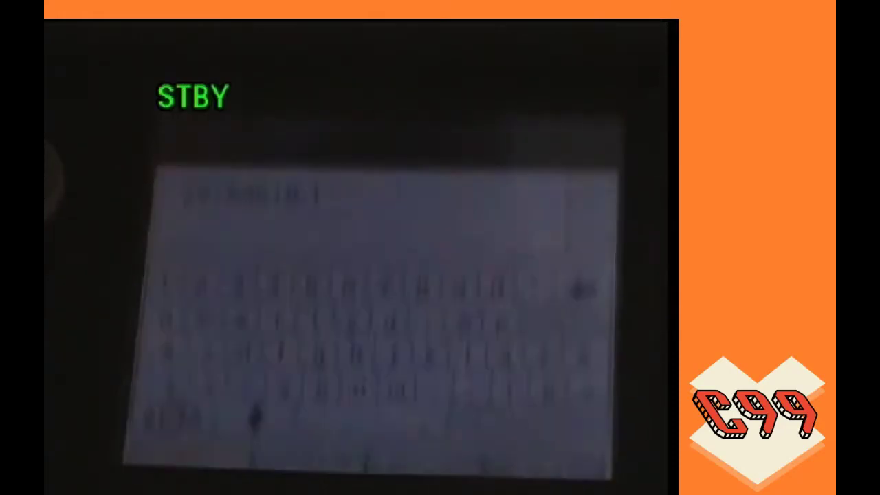
{"action": "key", "text": "a"}
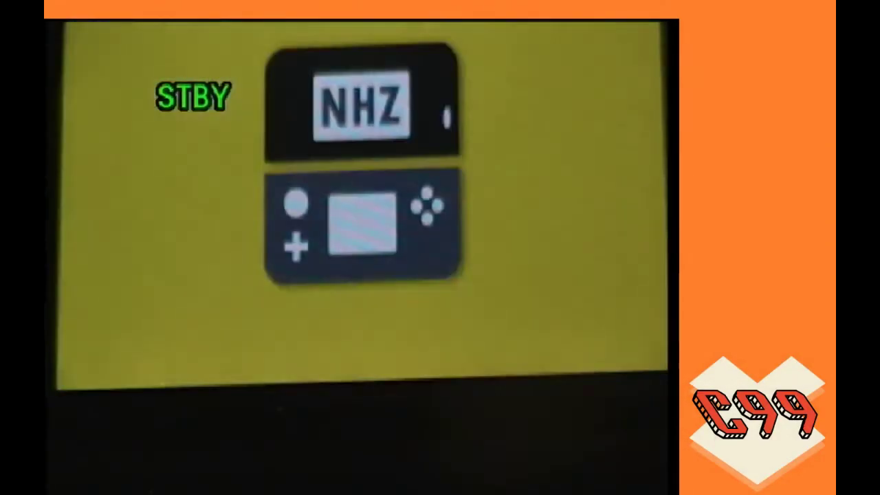
Return to the console's home menu and launch the FTPD application.
{"action": "key", "text": "Home"}
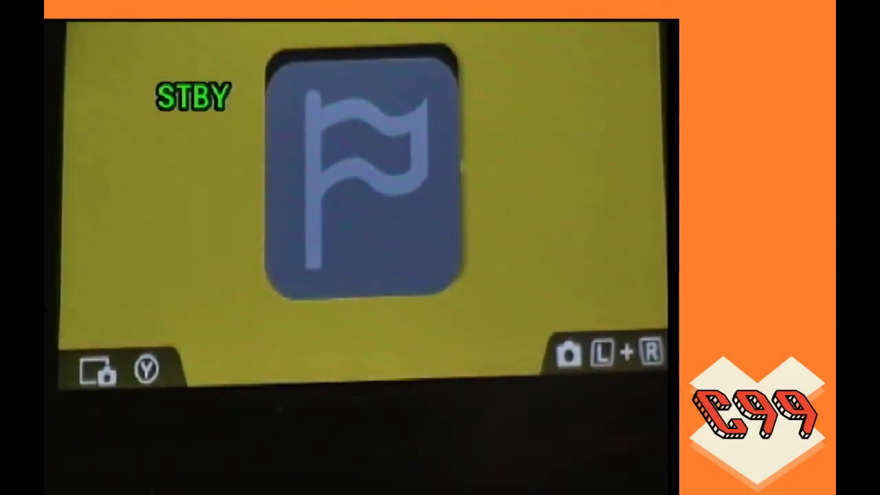
{"action": "key", "text": "Right"}
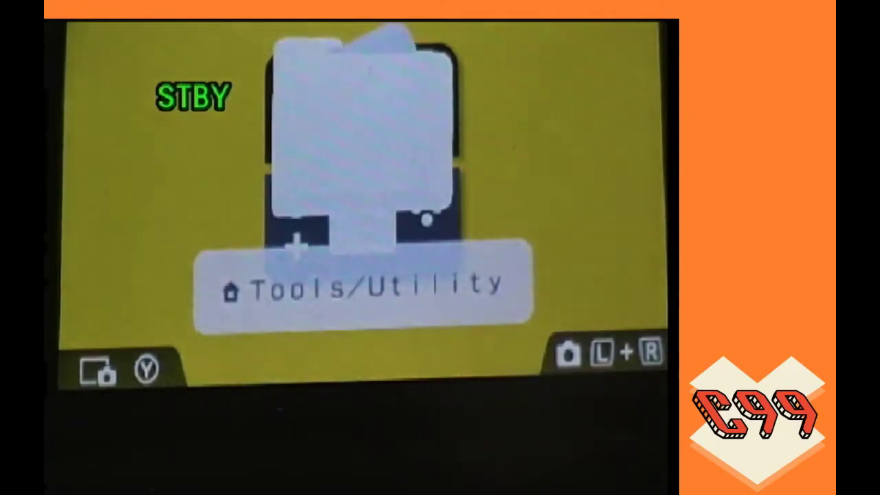
{"action": "key", "text": "Left"}
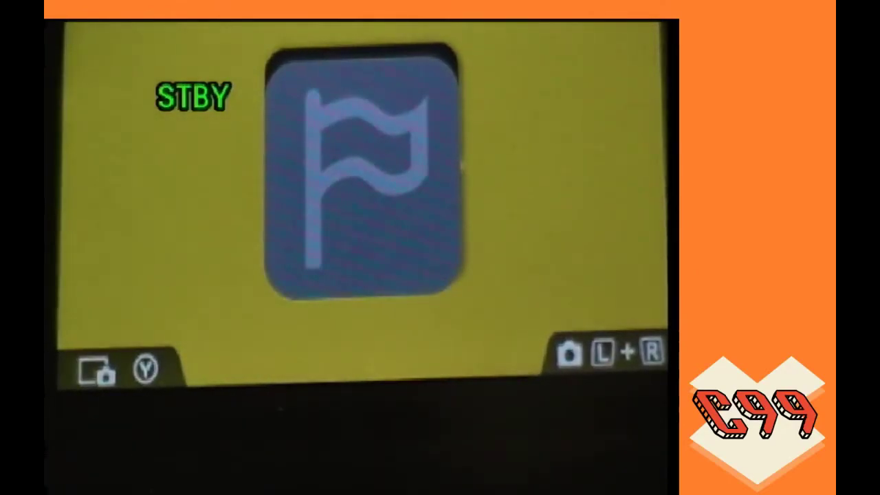
{"action": "key", "text": "Right"}
{"action": "key", "text": "Right"}
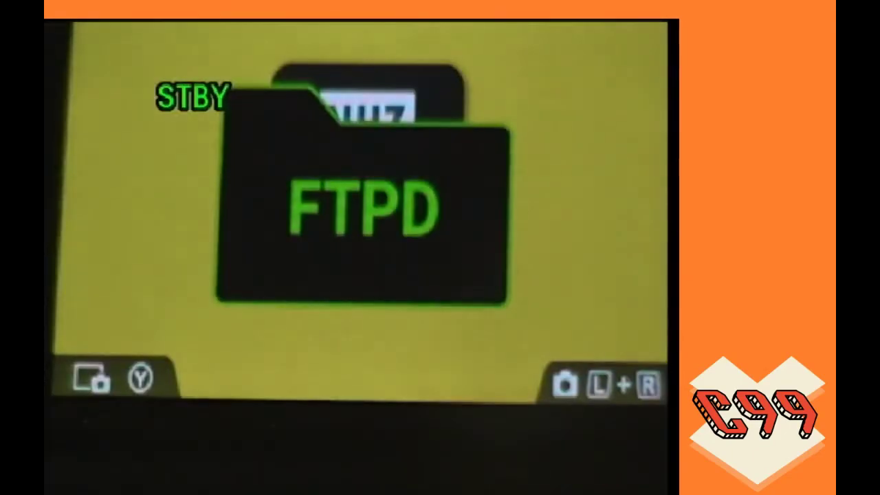
{"action": "key", "text": "a"}
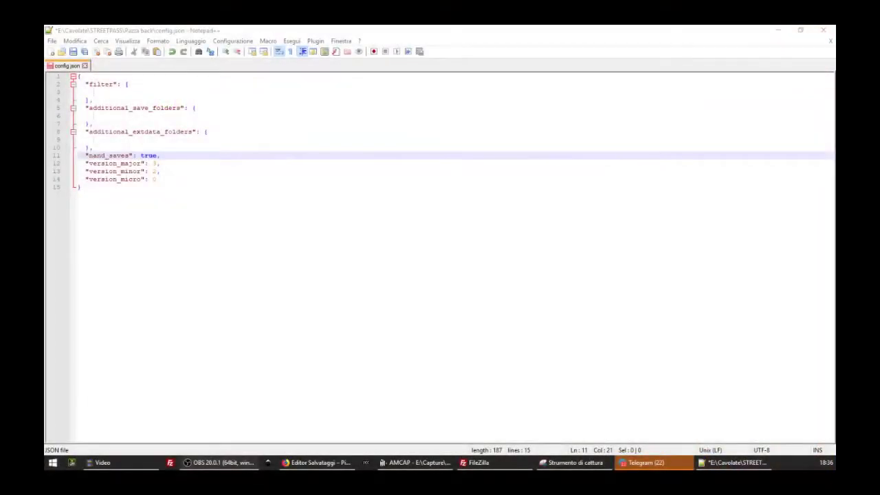
Switch to FileZilla on the computer and open the console's remote folder /3ds/Checkpoint.
{"action": "left_click", "coordinate": [777, 31]}
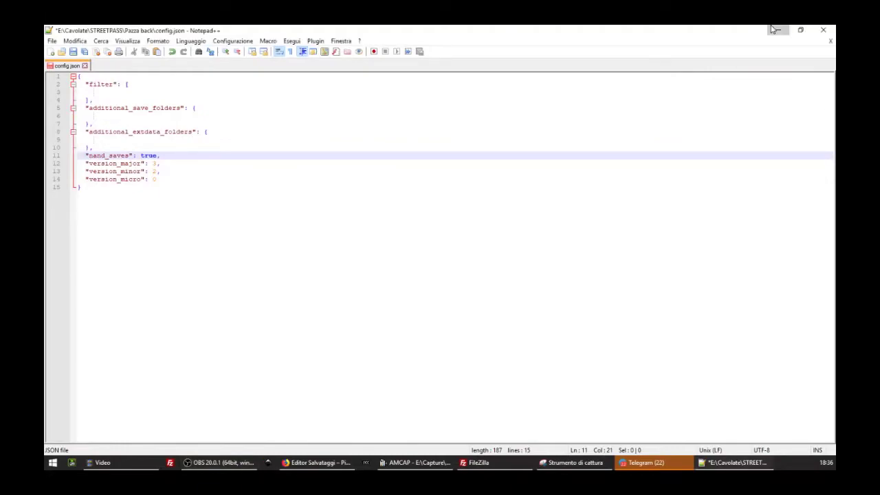
{"action": "key", "text": "F11"}
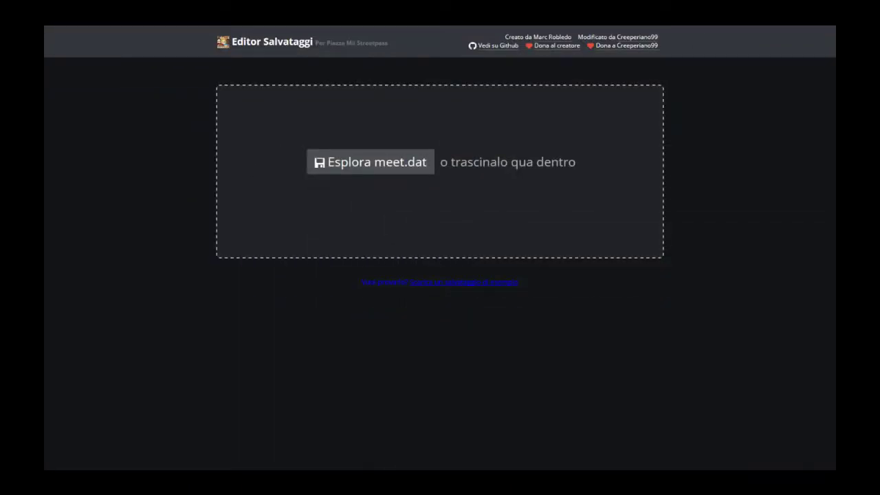
{"action": "key", "text": "alt+Tab"}
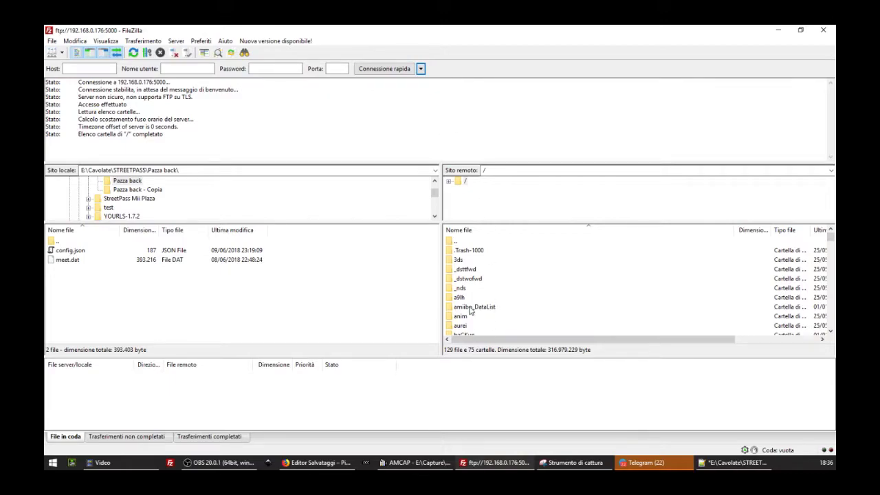
{"action": "double_click", "coordinate": [462, 261]}
{"action": "scroll", "coordinate": [467, 292], "scroll_direction": "down", "scroll_amount": 1}
{"action": "double_click", "coordinate": [469, 289]}
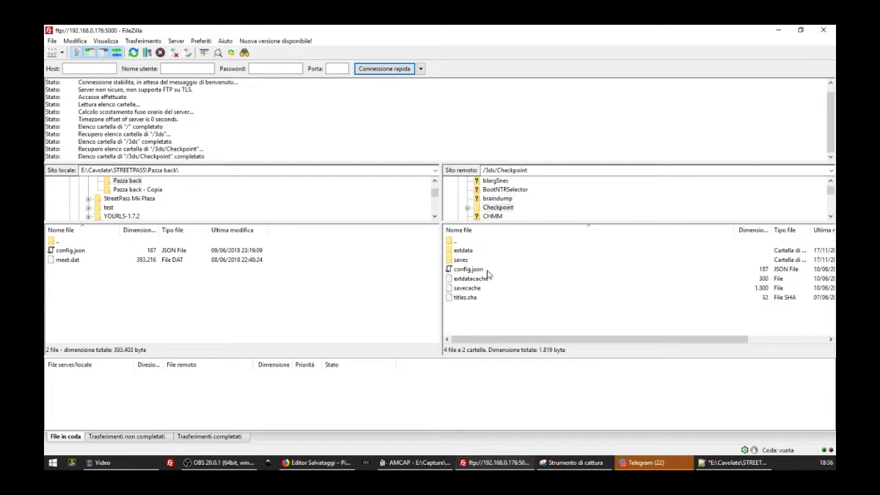
Open the 0x00228 StreetPass Mii Plaza folder inside the remote saves folder.
{"action": "double_click", "coordinate": [460, 261]}
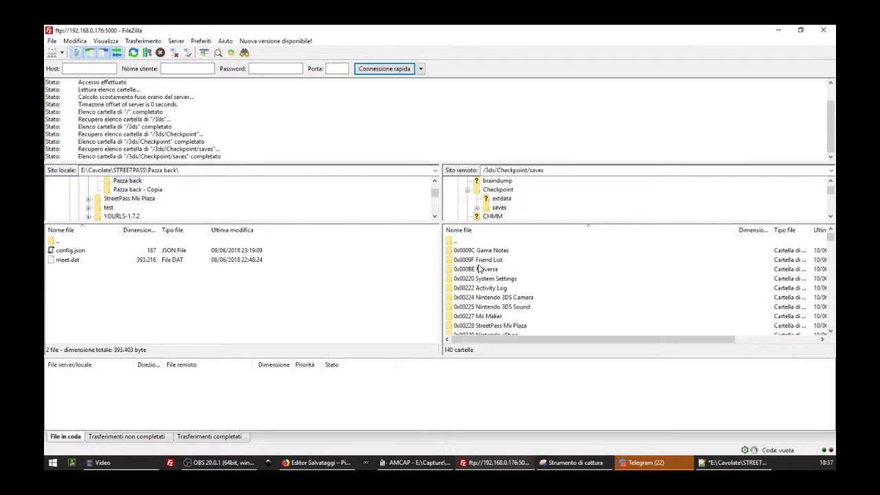
{"action": "scroll", "coordinate": [479, 269], "scroll_direction": "down", "scroll_amount": 3}
{"action": "scroll", "coordinate": [479, 268], "scroll_direction": "up", "scroll_amount": 3}
{"action": "scroll", "coordinate": [479, 269], "scroll_direction": "down", "scroll_amount": 1}
{"action": "double_click", "coordinate": [474, 298]}
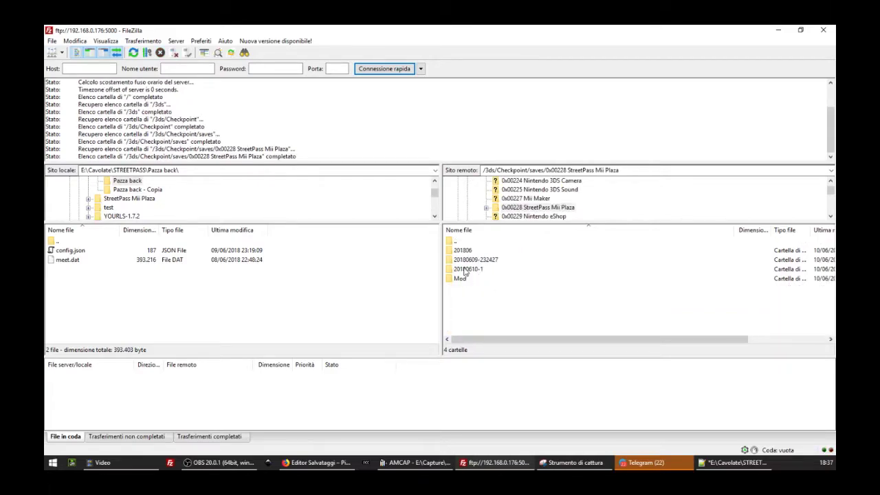
Download meet.dat from the 20180610-1 backup into the local Pazza back folder, overwriting the existing copy.
{"action": "double_click", "coordinate": [450, 271]}
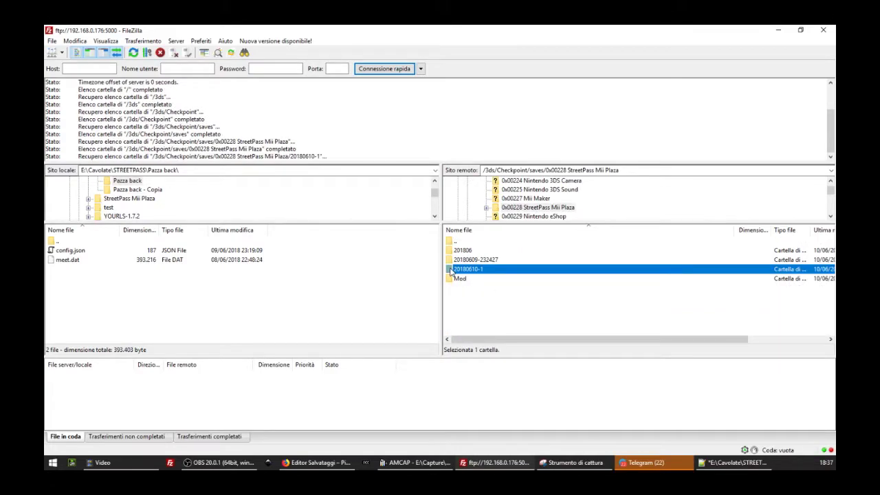
{"action": "left_click_drag", "start_coordinate": [481, 253], "coordinate": [202, 287]}
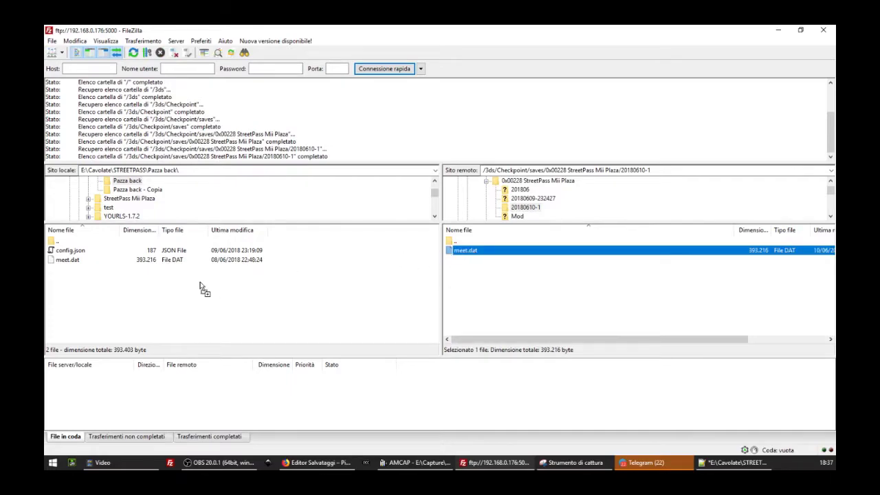
{"action": "left_click", "coordinate": [559, 307]}
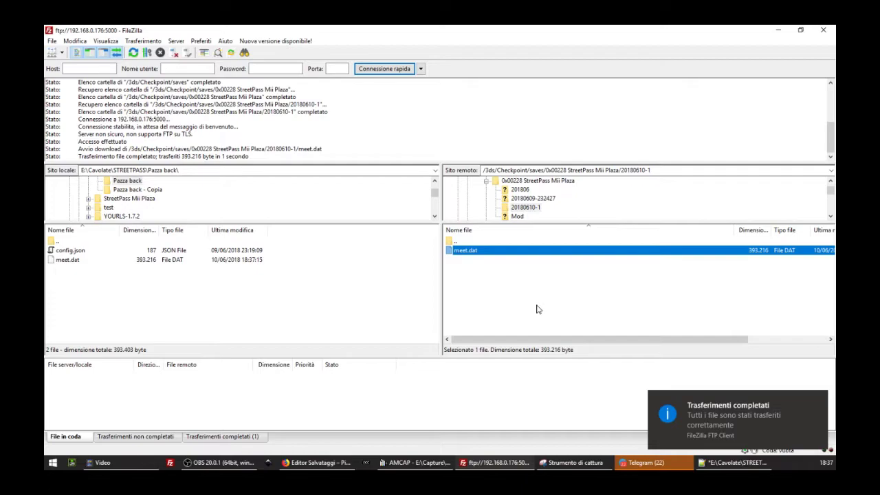
Switch to the Editor Salvataggi page and load the downloaded meet.dat into it.
{"action": "left_click", "coordinate": [68, 260]}
{"action": "left_click", "coordinate": [249, 311]}
{"action": "key", "text": "alt+Tab"}
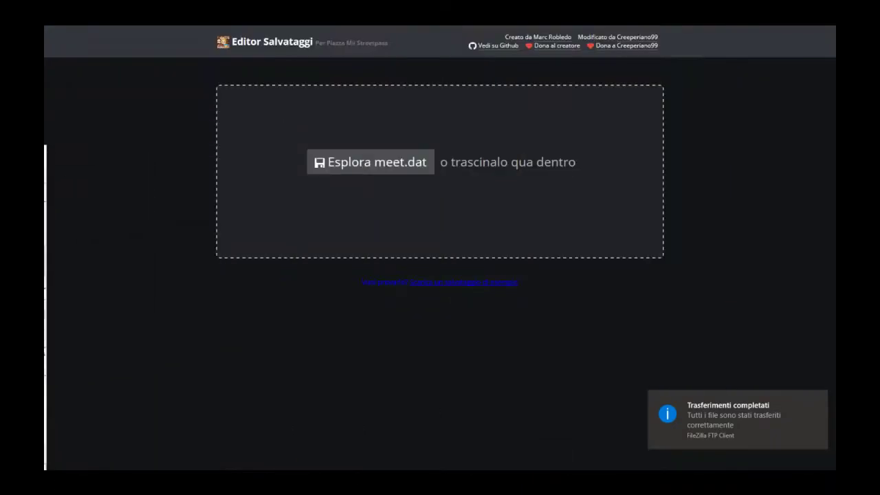
{"action": "left_click_drag", "start_coordinate": [217, 308], "coordinate": [360, 190]}
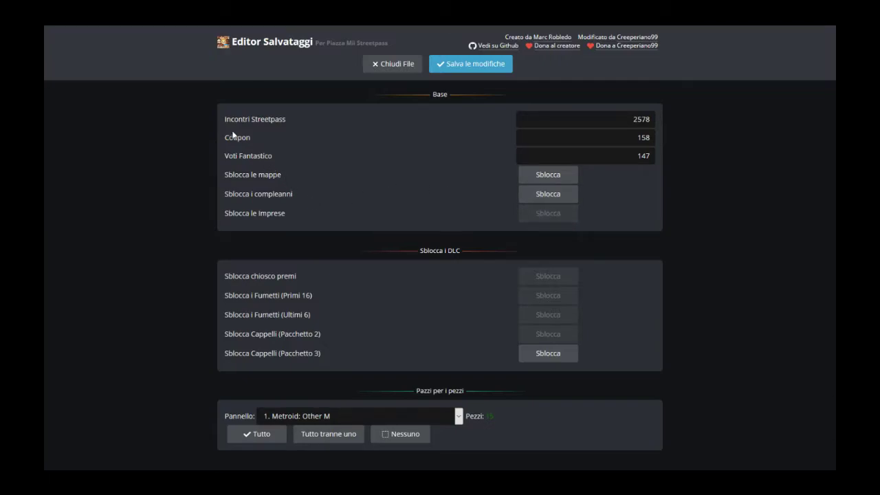
Close the loaded save file and load meet.dat into the editor again, highlighting the unlock options.
{"action": "left_click", "coordinate": [391, 64]}
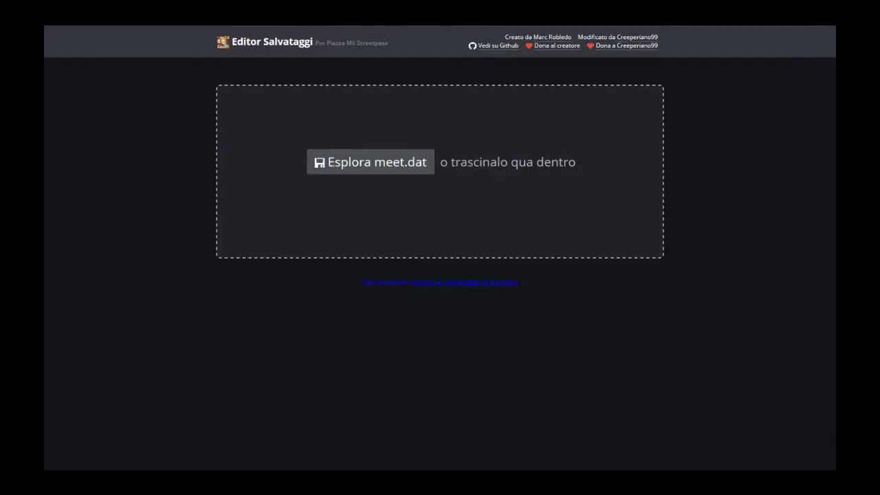
{"action": "left_click_drag", "start_coordinate": [449, 152], "coordinate": [449, 152]}
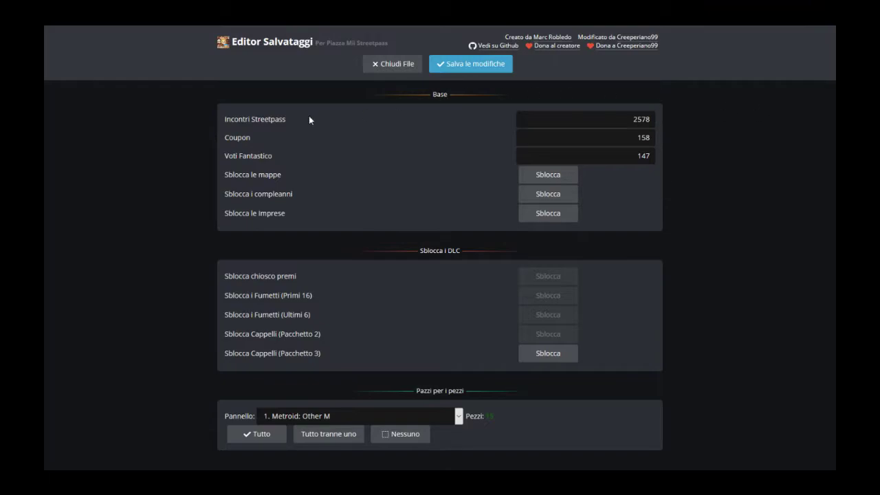
{"action": "left_click_drag", "start_coordinate": [224, 176], "coordinate": [408, 238]}
{"action": "left_click", "coordinate": [367, 214]}
Raise the Incontri Streetpass value to its maximum of 999999.
{"action": "double_click", "coordinate": [639, 119]}
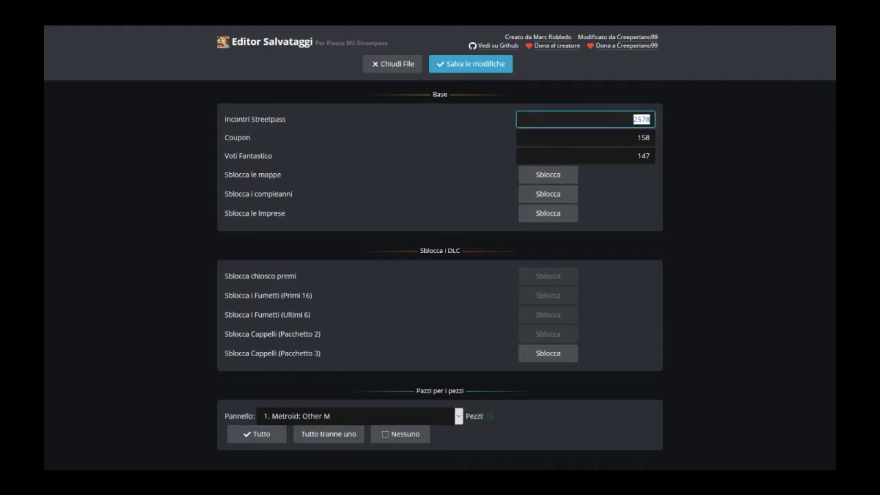
{"action": "type", "text": "888888888888888"}
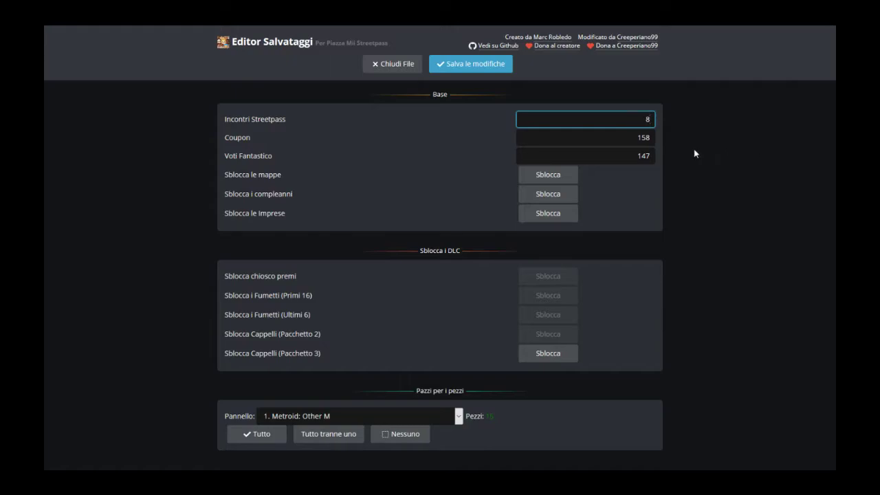
{"action": "left_click", "coordinate": [695, 145]}
{"action": "key", "text": "Tab"}
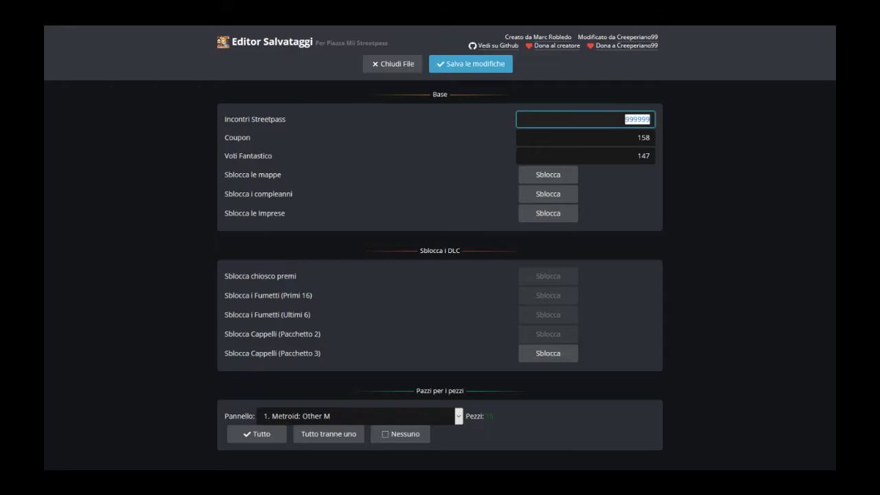
Raise both the Coupon and Voti Fantastico values to their maximum of 65535.
{"action": "key", "text": "Tab"}
{"action": "type", "text": "888888888888"}
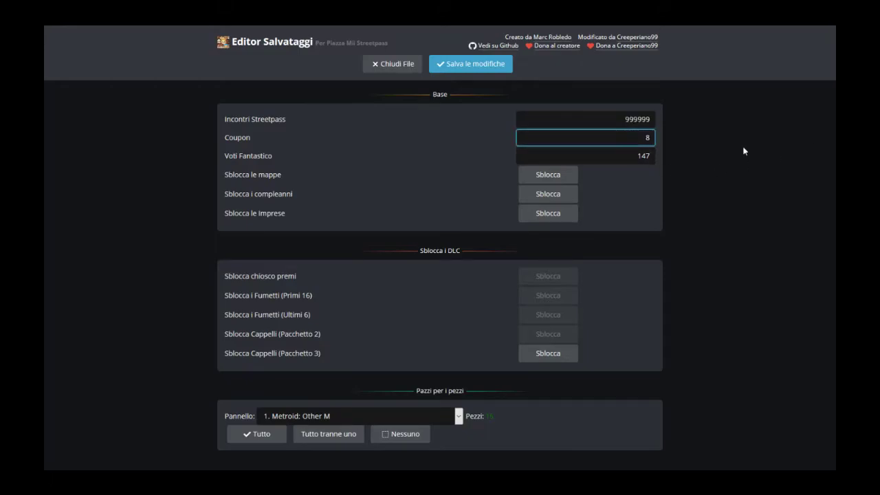
{"action": "left_click", "coordinate": [725, 158]}
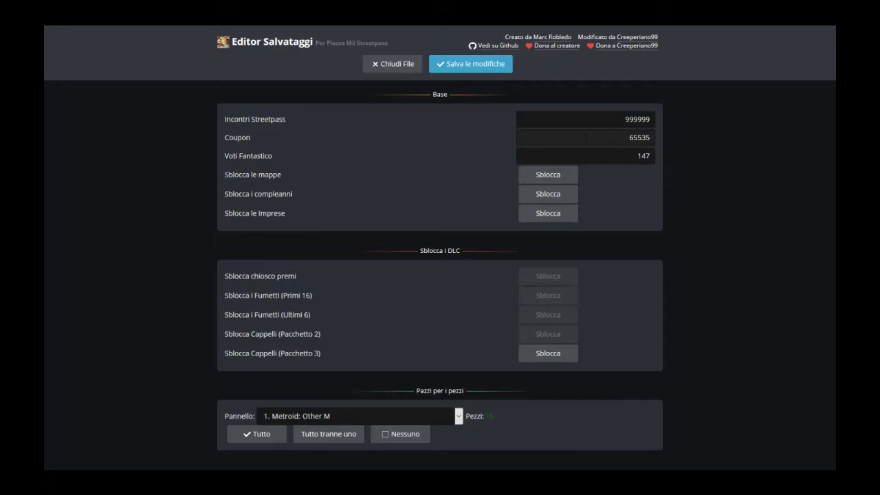
{"action": "key", "text": "Tab"}
{"action": "type", "text": "8888888888"}
{"action": "left_click", "coordinate": [793, 187]}
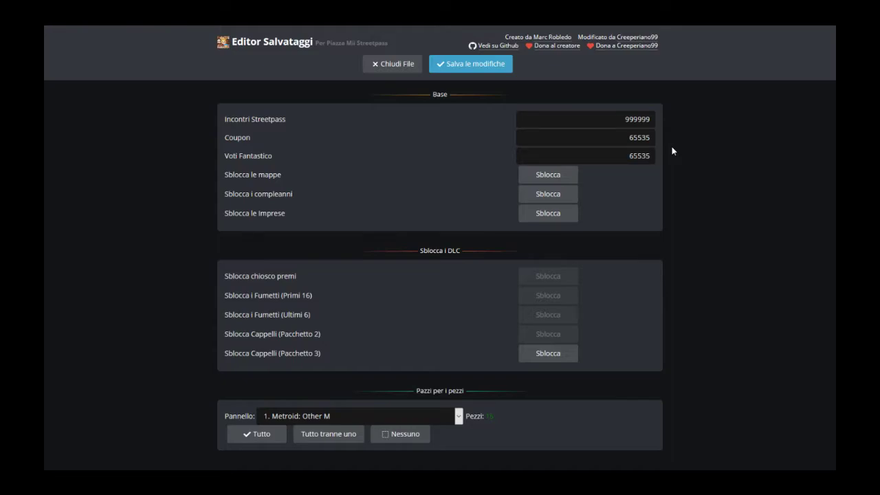
{"action": "double_click", "coordinate": [642, 156]}
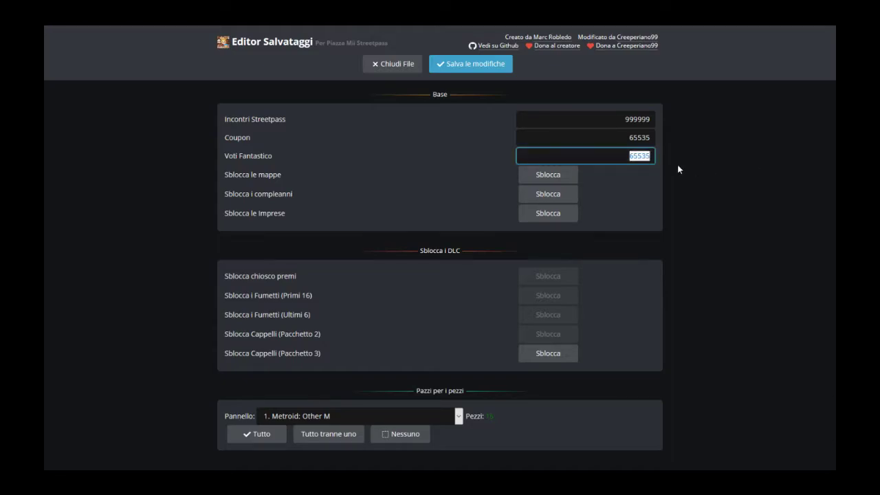
{"action": "left_click", "coordinate": [653, 156]}
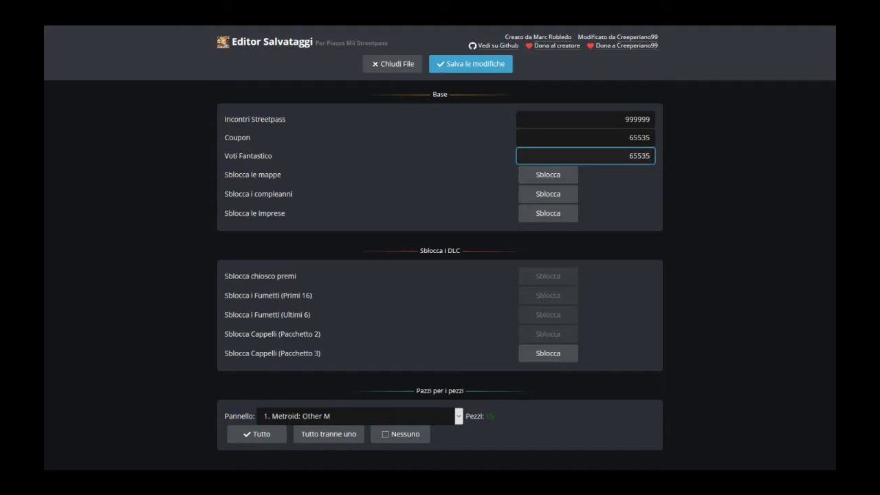
{"action": "double_click", "coordinate": [630, 155]}
{"action": "left_click", "coordinate": [770, 175]}
{"action": "double_click", "coordinate": [639, 119]}
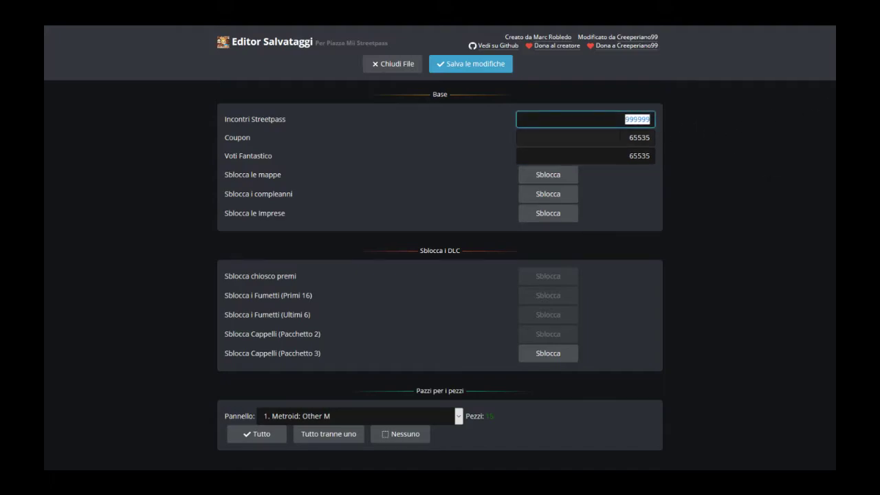
{"action": "key", "text": "Tab"}
{"action": "key", "text": "Tab"}
{"action": "double_click", "coordinate": [639, 119]}
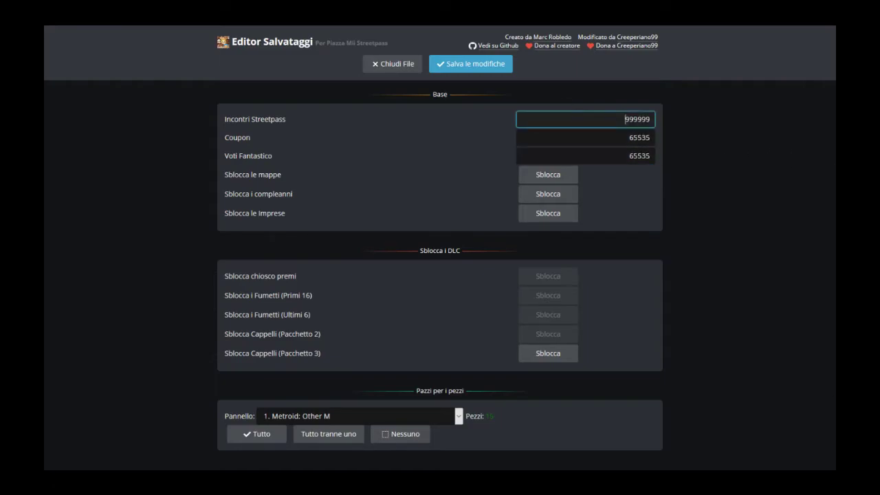
Unlock the maps, birthdays and achievements with Sblocca le mappe, Sblocca i compleanni and Sblocca le Imprese in the Base section.
{"action": "left_click", "coordinate": [765, 169]}
{"action": "double_click", "coordinate": [639, 119]}
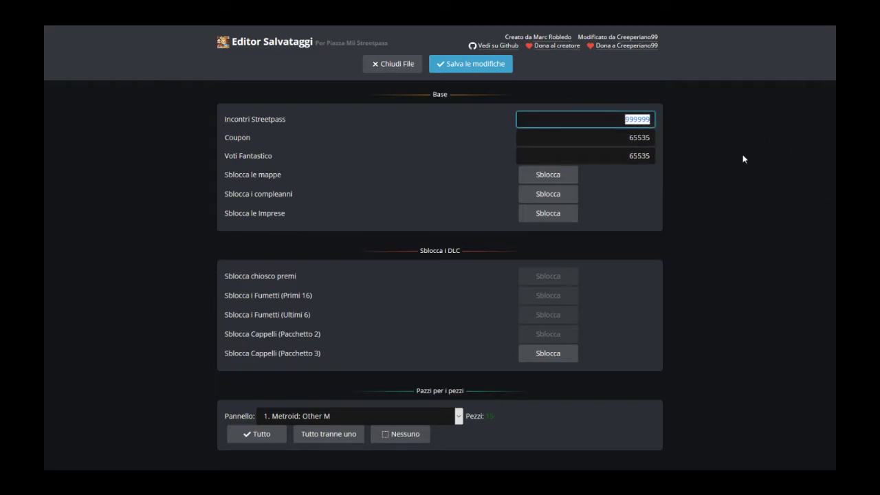
{"action": "left_click", "coordinate": [623, 100]}
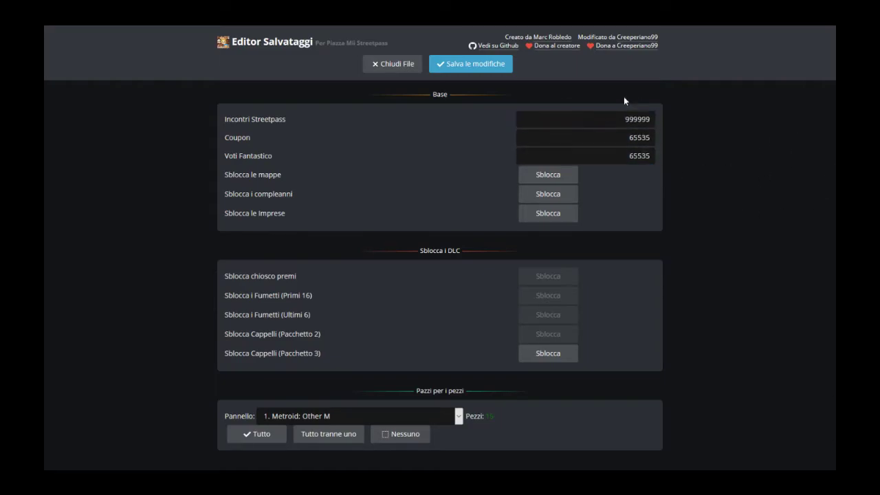
{"action": "left_click", "coordinate": [547, 177]}
{"action": "left_click", "coordinate": [547, 192]}
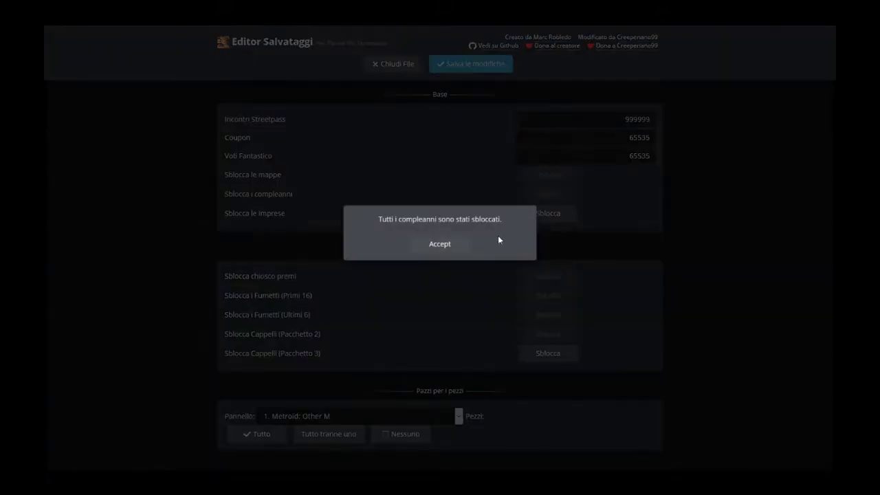
{"action": "left_click", "coordinate": [451, 247]}
{"action": "left_click", "coordinate": [560, 213]}
{"action": "left_click", "coordinate": [447, 237]}
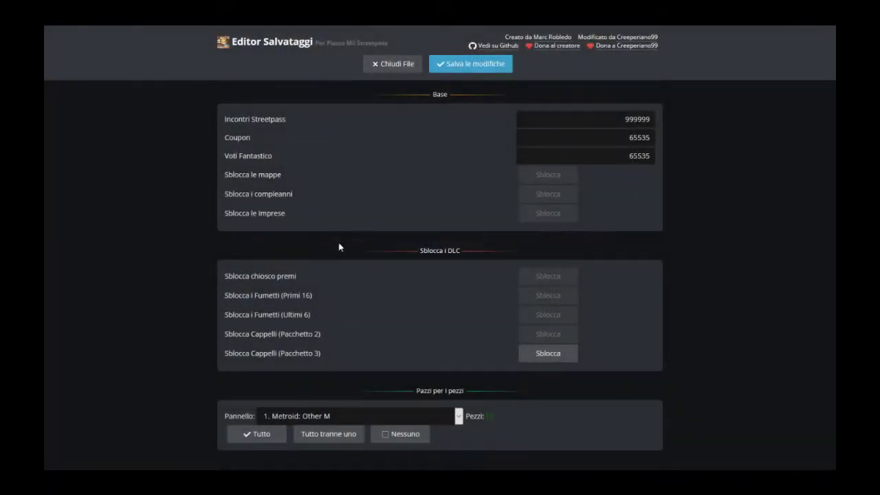
{"action": "left_click_drag", "start_coordinate": [229, 218], "coordinate": [328, 221]}
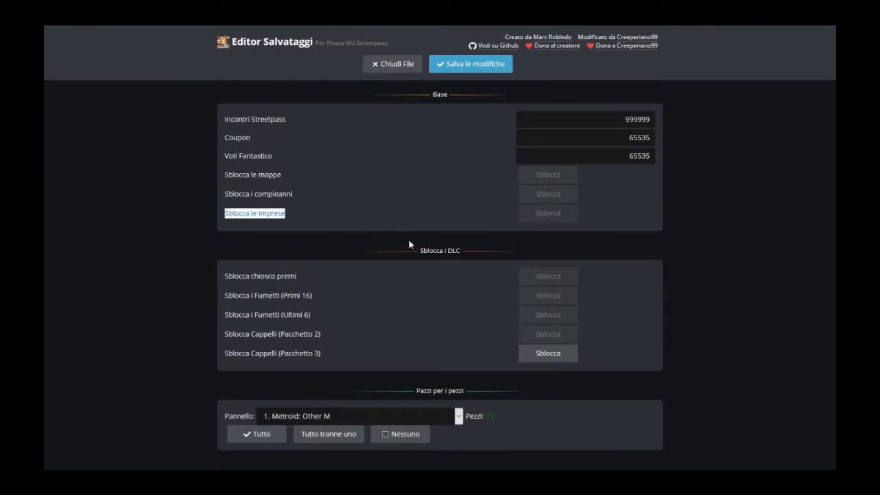
{"action": "left_click", "coordinate": [336, 223]}
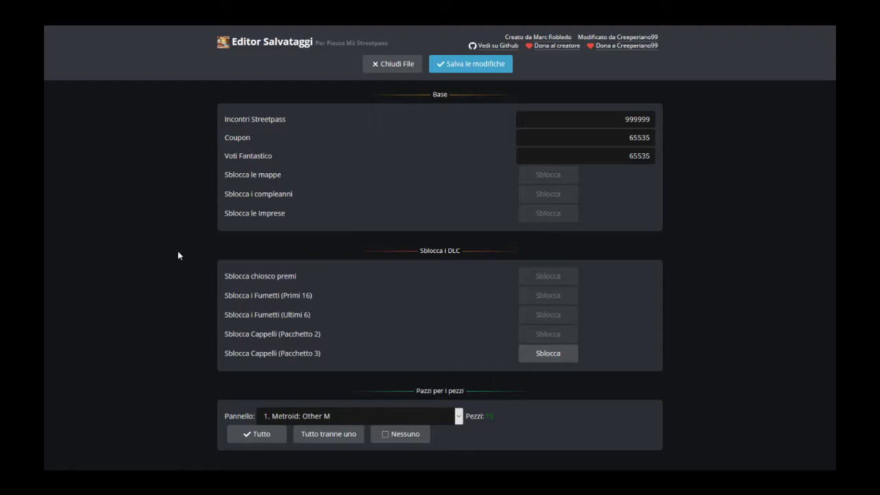
{"action": "left_click_drag", "start_coordinate": [284, 221], "coordinate": [225, 214]}
{"action": "left_click", "coordinate": [226, 193]}
{"action": "triple_click", "coordinate": [246, 190]}
{"action": "left_click_drag", "start_coordinate": [226, 172], "coordinate": [348, 180]}
{"action": "left_click", "coordinate": [282, 256]}
Unlock Cappelli (Pacchetto 3) in the DLC section and accept the confirmation.
{"action": "left_click", "coordinate": [547, 354]}
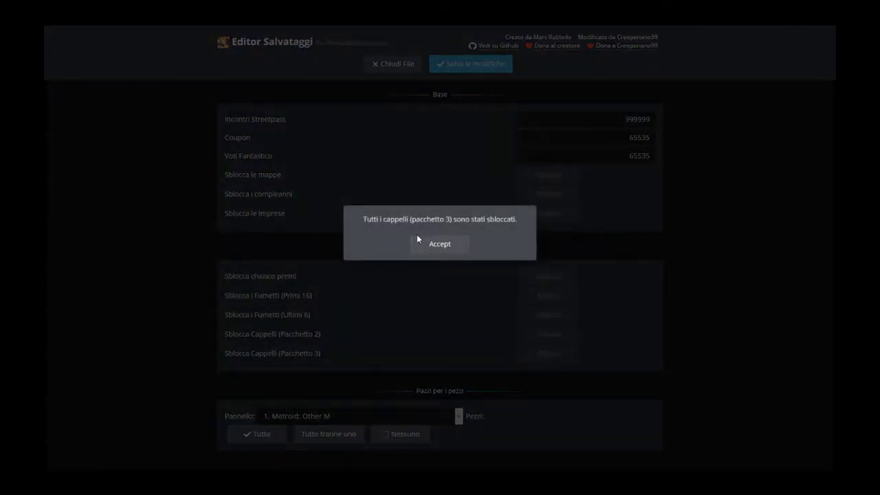
{"action": "left_click", "coordinate": [439, 244]}
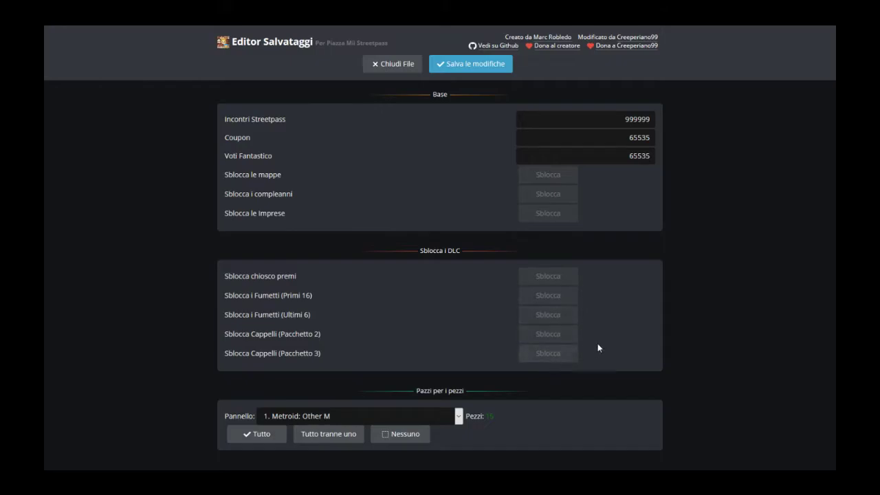
Look through the Pazzi per i pezzi panels and bring up 55. Picross 3D Round 2 to check its pieces.
{"action": "left_click", "coordinate": [459, 416]}
{"action": "scroll", "coordinate": [381, 306], "scroll_direction": "down", "scroll_amount": 7}
{"action": "scroll", "coordinate": [377, 289], "scroll_direction": "up", "scroll_amount": 2}
{"action": "scroll", "coordinate": [375, 288], "scroll_direction": "up", "scroll_amount": 10}
{"action": "left_click", "coordinate": [303, 235]}
{"action": "left_click", "coordinate": [457, 415]}
{"action": "left_click", "coordinate": [404, 341]}
{"action": "left_click", "coordinate": [457, 416]}
{"action": "left_click", "coordinate": [394, 359]}
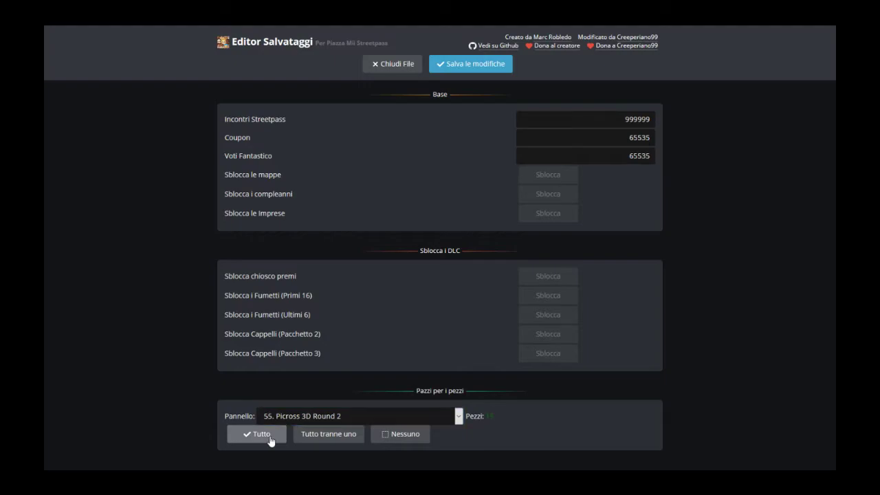
Select panel 56. Mario & Happy* and mark all of its pieces as obtained.
{"action": "left_click", "coordinate": [456, 417]}
{"action": "scroll", "coordinate": [420, 339], "scroll_direction": "down", "scroll_amount": 3}
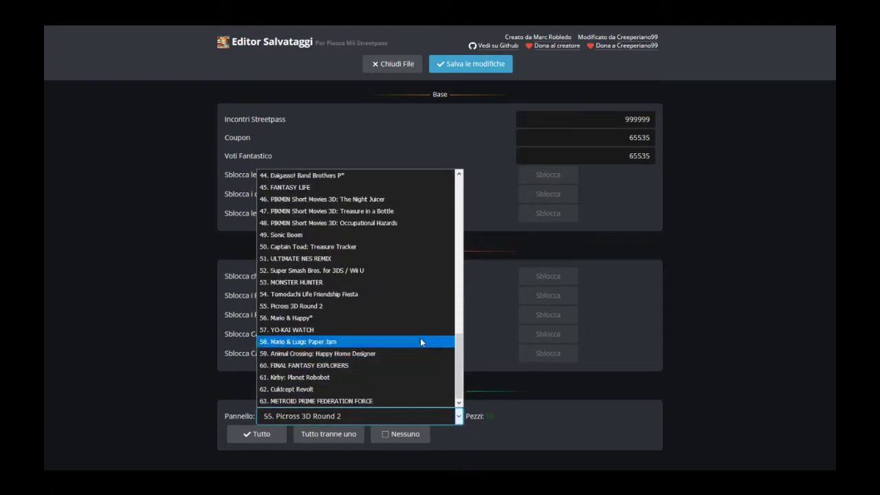
{"action": "left_click", "coordinate": [421, 316]}
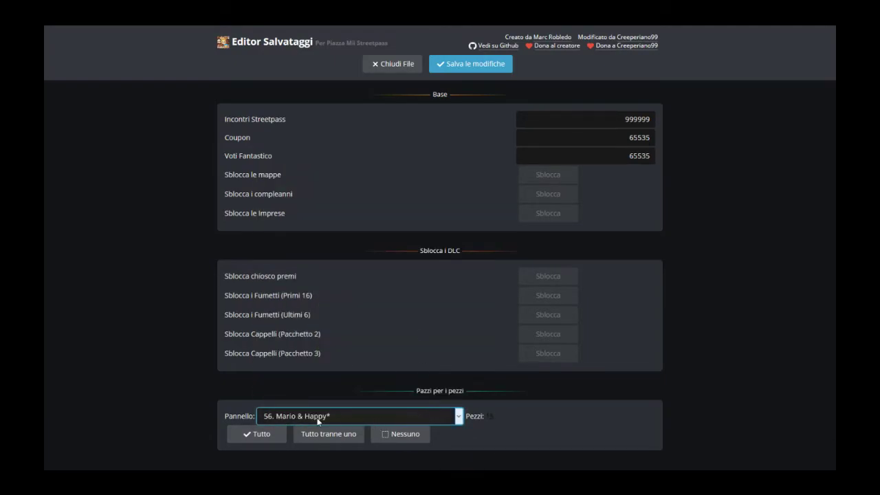
{"action": "left_click", "coordinate": [270, 439]}
Check the piece counts of several higher-numbered panels, finishing on 22. New Super Mario Bros. 2.
{"action": "left_click", "coordinate": [459, 417]}
{"action": "scroll", "coordinate": [417, 374], "scroll_direction": "down", "scroll_amount": 1}
{"action": "left_click", "coordinate": [415, 364]}
{"action": "left_click", "coordinate": [458, 416]}
{"action": "scroll", "coordinate": [404, 382], "scroll_direction": "down", "scroll_amount": 2}
{"action": "left_click", "coordinate": [385, 342]}
{"action": "left_click", "coordinate": [458, 416]}
{"action": "scroll", "coordinate": [438, 402], "scroll_direction": "down", "scroll_amount": 2}
{"action": "left_click", "coordinate": [432, 387]}
{"action": "left_click", "coordinate": [459, 416]}
{"action": "scroll", "coordinate": [375, 388], "scroll_direction": "down", "scroll_amount": 1}
{"action": "left_click", "coordinate": [375, 399]}
{"action": "left_click", "coordinate": [459, 416]}
{"action": "scroll", "coordinate": [398, 377], "scroll_direction": "up", "scroll_amount": 5}
{"action": "left_click", "coordinate": [385, 269]}
Check the pieces of panels 7. New Super Mario Bros. Wii, 5. Kirby's Dream Land and 3. Super Mario Galaxy 2.
{"action": "left_click", "coordinate": [459, 416]}
{"action": "scroll", "coordinate": [375, 275], "scroll_direction": "up", "scroll_amount": 1}
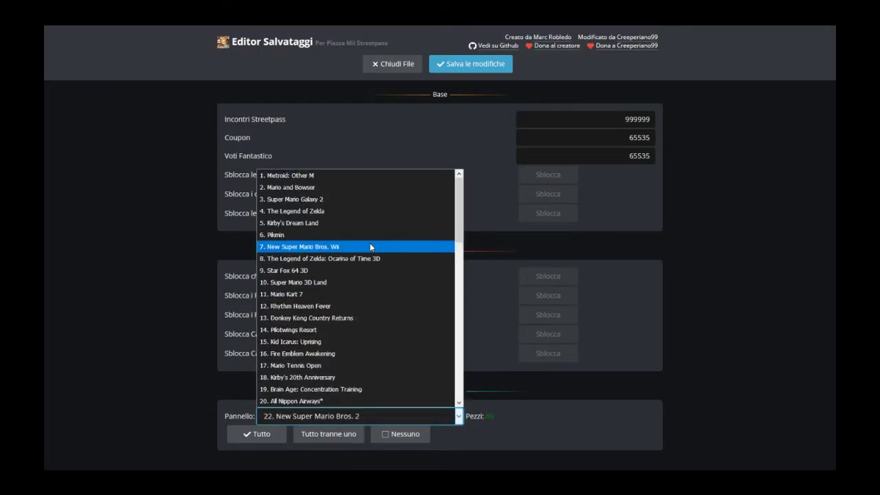
{"action": "left_click", "coordinate": [369, 246]}
{"action": "left_click", "coordinate": [459, 415]}
{"action": "left_click", "coordinate": [374, 223]}
{"action": "left_click", "coordinate": [458, 415]}
{"action": "left_click", "coordinate": [394, 203]}
Return to panel 1. Metroid: Other M, clear its pieces and mark all of them as obtained again.
{"action": "left_click", "coordinate": [439, 415]}
{"action": "key", "text": "Up"}
{"action": "key", "text": "Up"}
{"action": "key", "text": "Return"}
{"action": "left_click", "coordinate": [384, 435]}
{"action": "left_click", "coordinate": [259, 436]}
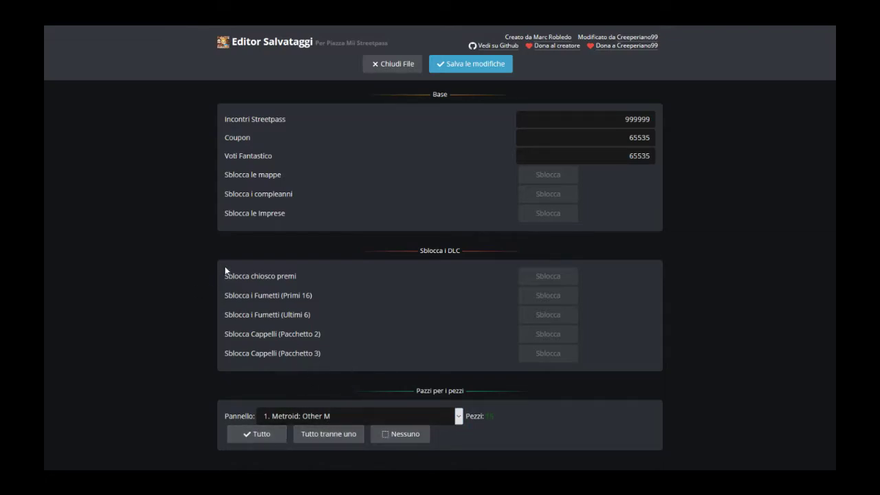
Save the modified save file and check meet(13).dat in the browser's downloads.
{"action": "left_click", "coordinate": [469, 71]}
{"action": "left_click", "coordinate": [350, 235]}
{"action": "key", "text": "F11"}
{"action": "left_click", "coordinate": [620, 47]}
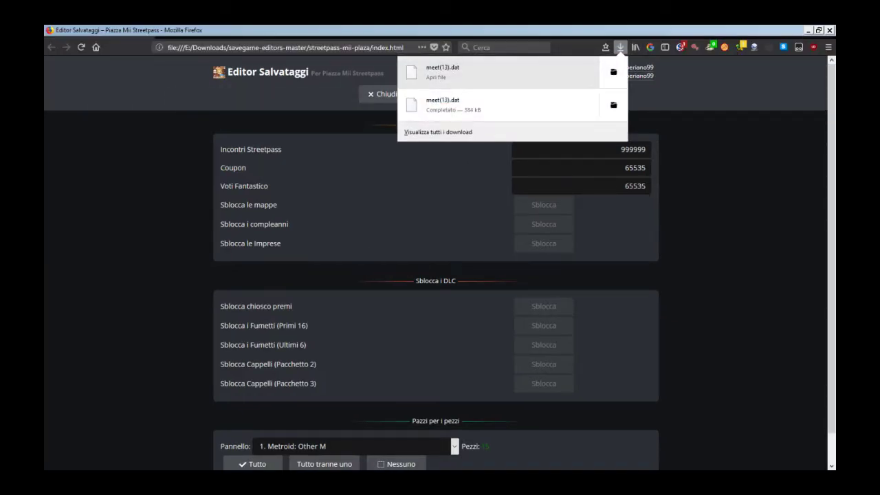
{"action": "key", "text": "F11"}
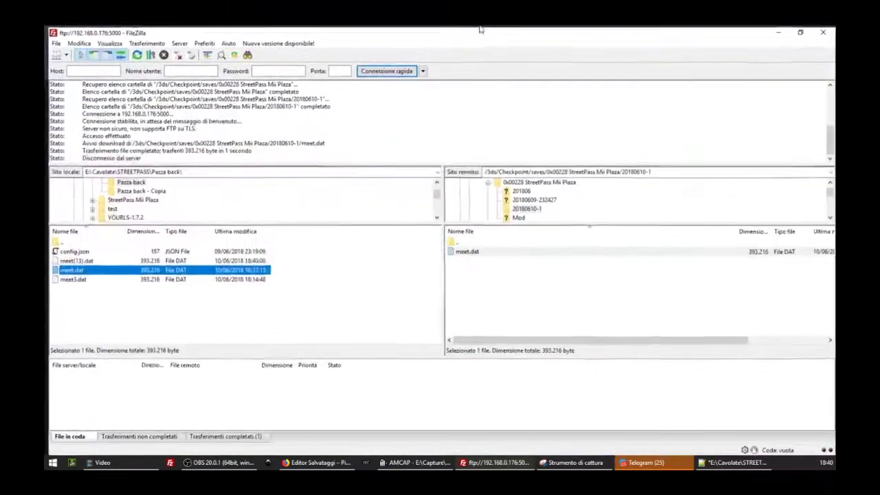
Switch to FileZilla and upload meet(13).dat from the local Pazza back folder to the remote 20180610-1 folder.
{"action": "left_click", "coordinate": [218, 313]}
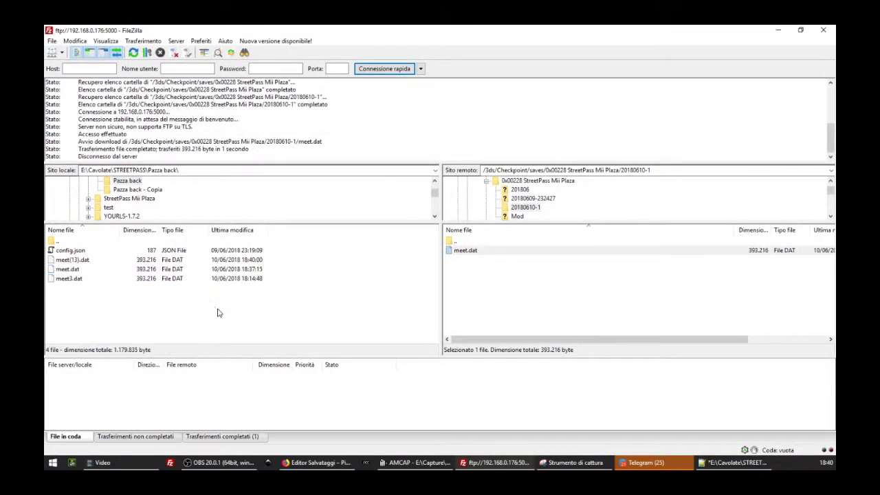
{"action": "left_click", "coordinate": [74, 260]}
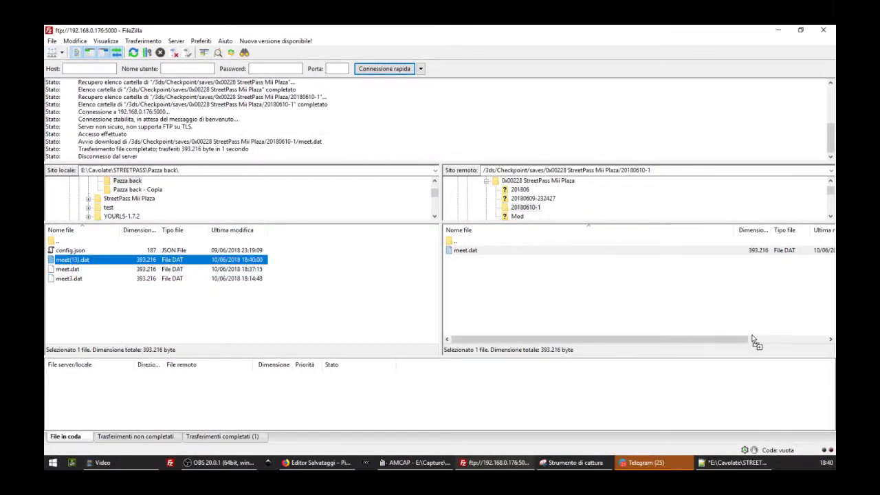
{"action": "left_click_drag", "start_coordinate": [524, 320], "coordinate": [522, 318]}
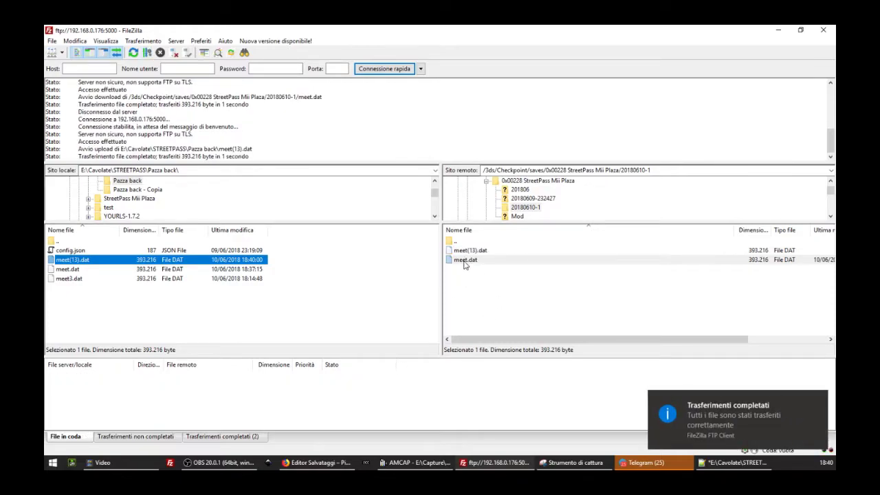
Delete meet(13).dat from the remote 20180610-1 folder.
{"action": "left_click", "coordinate": [465, 260]}
{"action": "left_click", "coordinate": [465, 252]}
{"action": "key", "text": "Delete"}
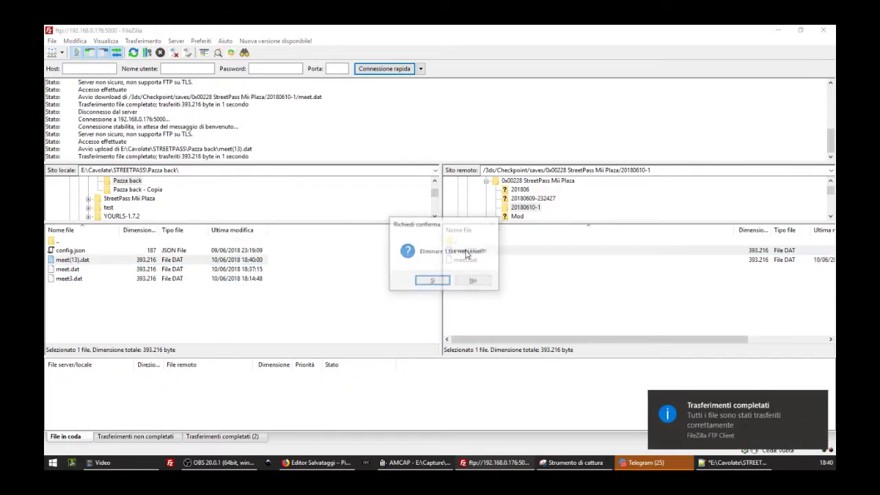
{"action": "key", "text": "Return"}
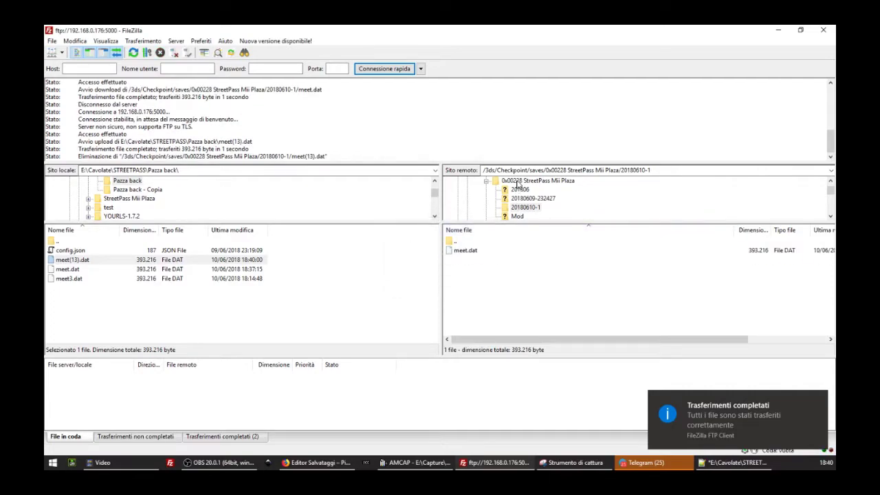
Create a folder named Mod2 inside the remote 0x00228 StreetPass Mii Plaza folder.
{"action": "left_click", "coordinate": [518, 182]}
{"action": "right_click", "coordinate": [519, 182]}
{"action": "right_click", "coordinate": [487, 303]}
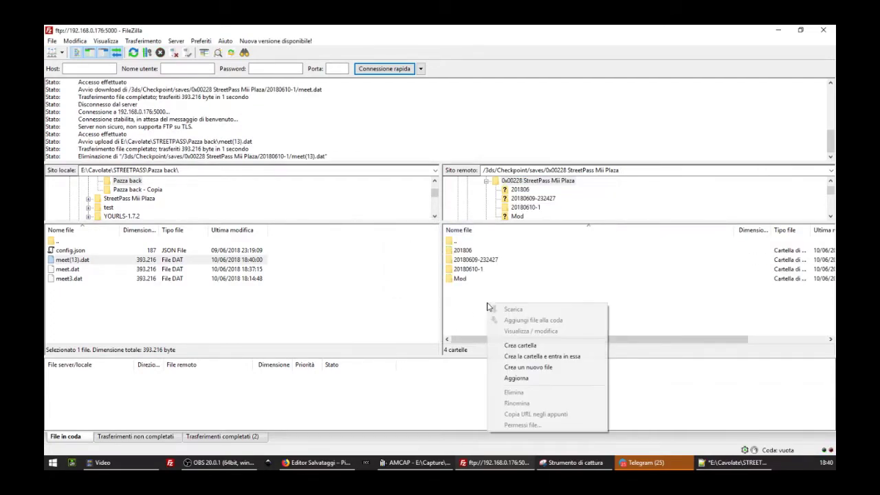
{"action": "left_click", "coordinate": [522, 337]}
{"action": "type", "text": "Mod2"}
{"action": "key", "text": "Return"}
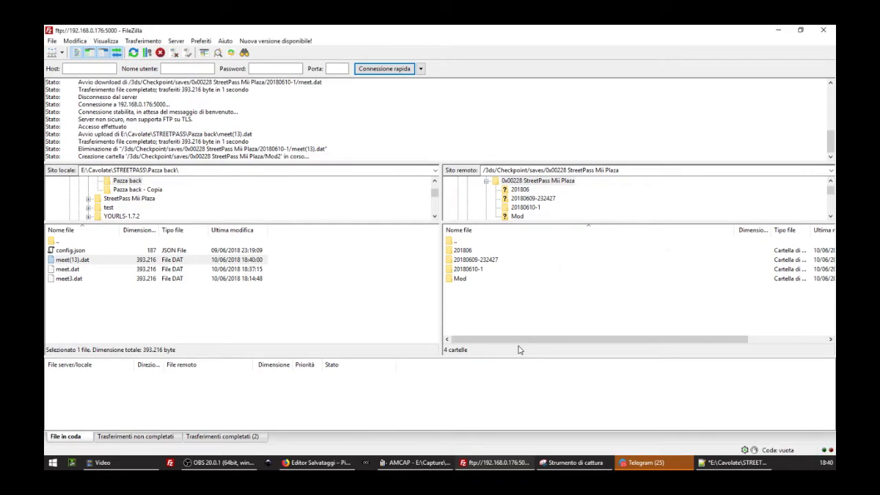
Upload meet(13).dat into the remote Mod2 folder and rename the uploaded file to meet.dat.
{"action": "double_click", "coordinate": [472, 289]}
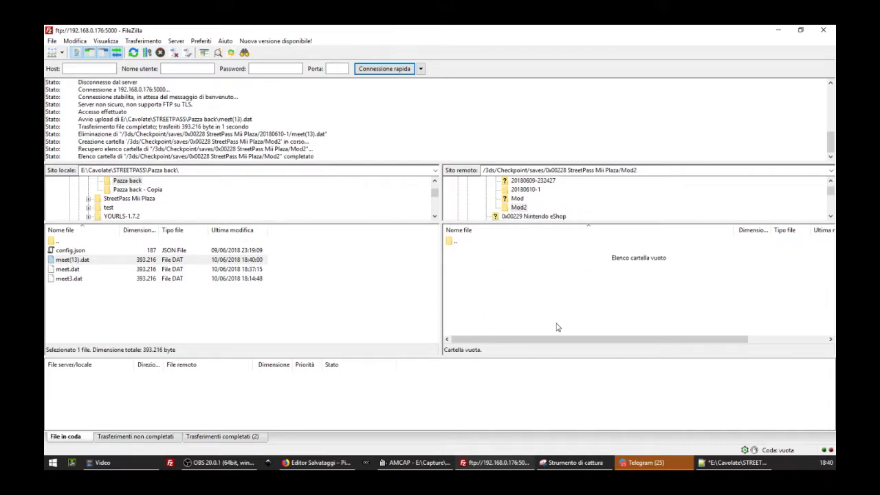
{"action": "right_click", "coordinate": [463, 251]}
{"action": "left_click", "coordinate": [491, 352]}
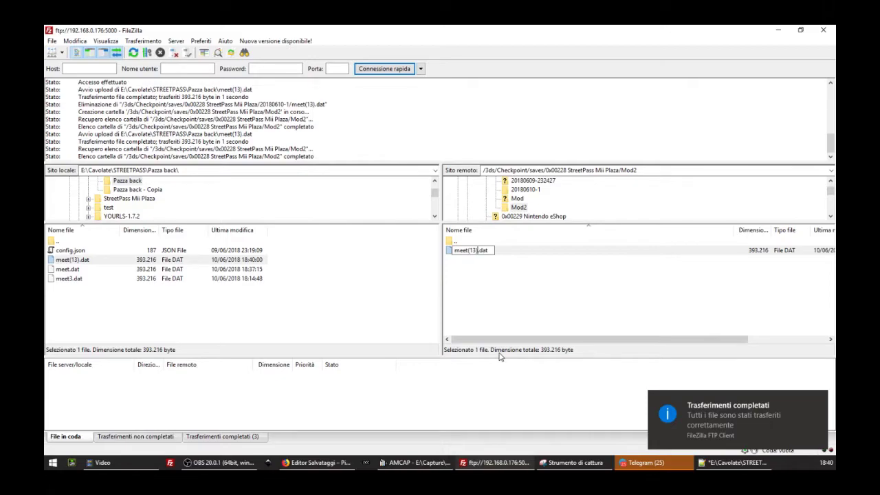
{"action": "key", "text": "Return"}
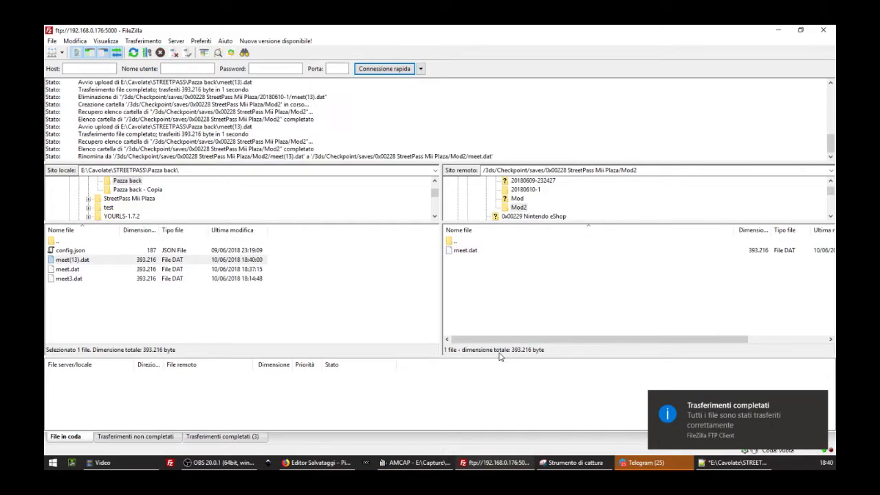
Find the JKSV folder on the server and open SysSave/StreetPass Mii Plaza, then its 2018-06-10_1 backup folder.
{"action": "scroll", "coordinate": [519, 217], "scroll_direction": "up", "scroll_amount": 8}
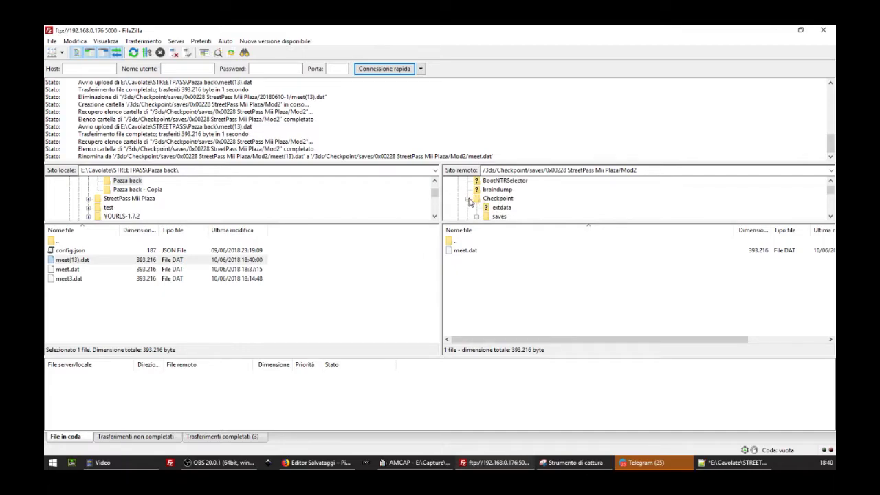
{"action": "left_click", "coordinate": [467, 199]}
{"action": "scroll", "coordinate": [474, 203], "scroll_direction": "down", "scroll_amount": 5}
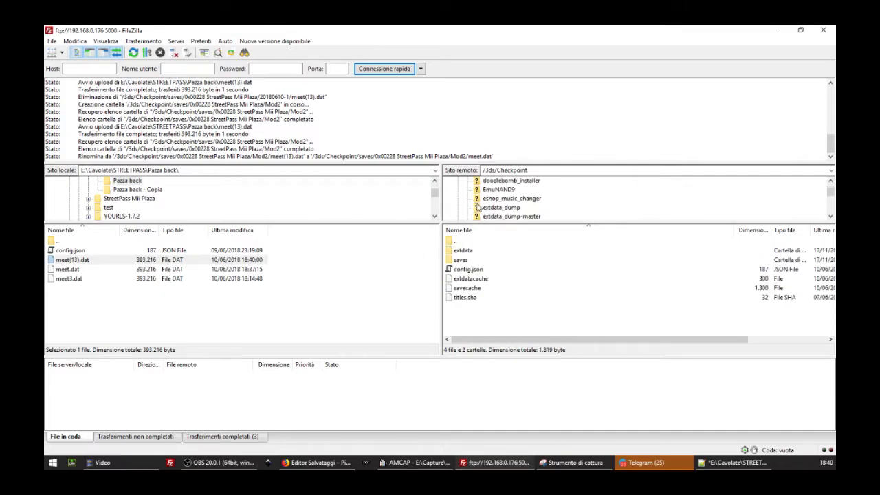
{"action": "scroll", "coordinate": [477, 205], "scroll_direction": "down", "scroll_amount": 6}
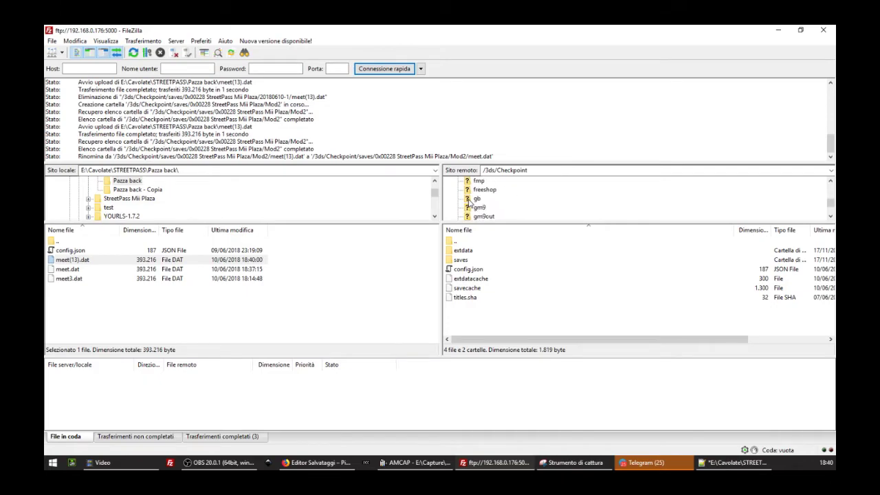
{"action": "scroll", "coordinate": [470, 202], "scroll_direction": "down", "scroll_amount": 3}
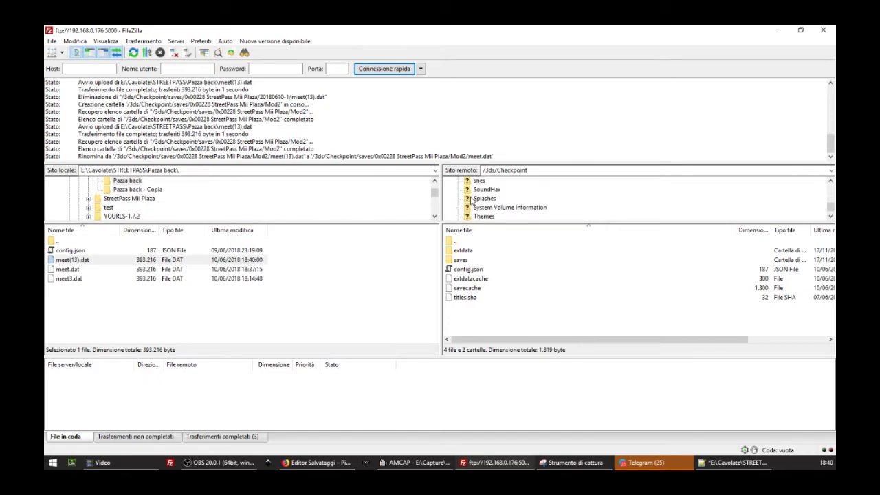
{"action": "scroll", "coordinate": [479, 200], "scroll_direction": "up", "scroll_amount": 4}
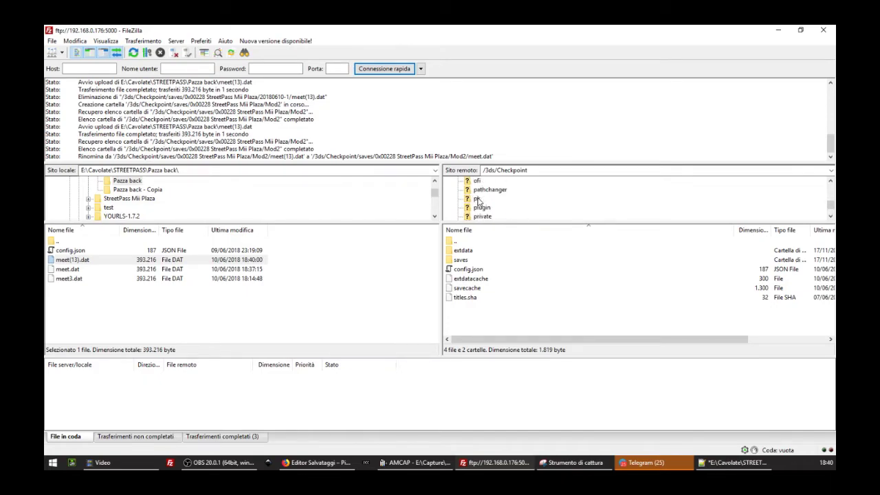
{"action": "scroll", "coordinate": [478, 200], "scroll_direction": "up", "scroll_amount": 4}
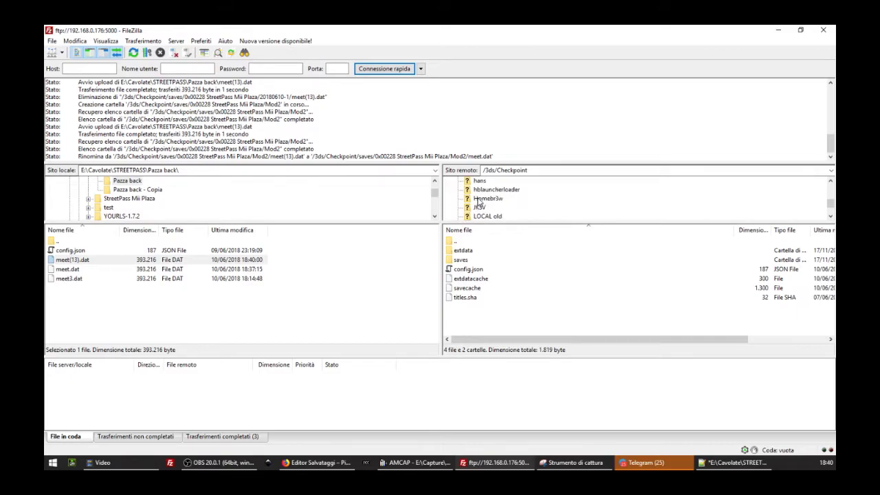
{"action": "left_click", "coordinate": [480, 208]}
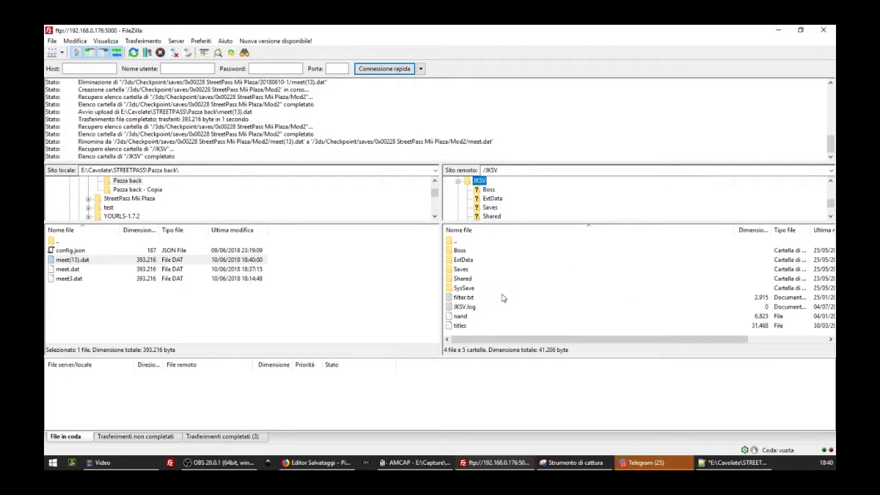
{"action": "double_click", "coordinate": [464, 287]}
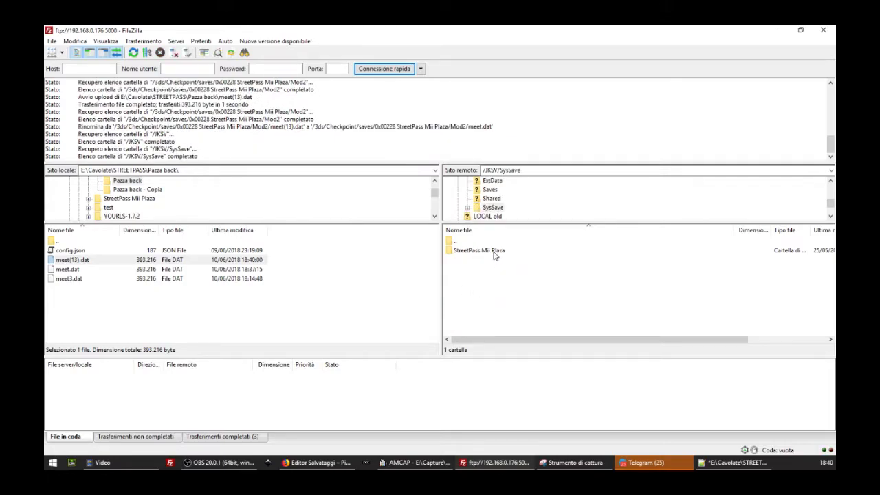
{"action": "double_click", "coordinate": [454, 252]}
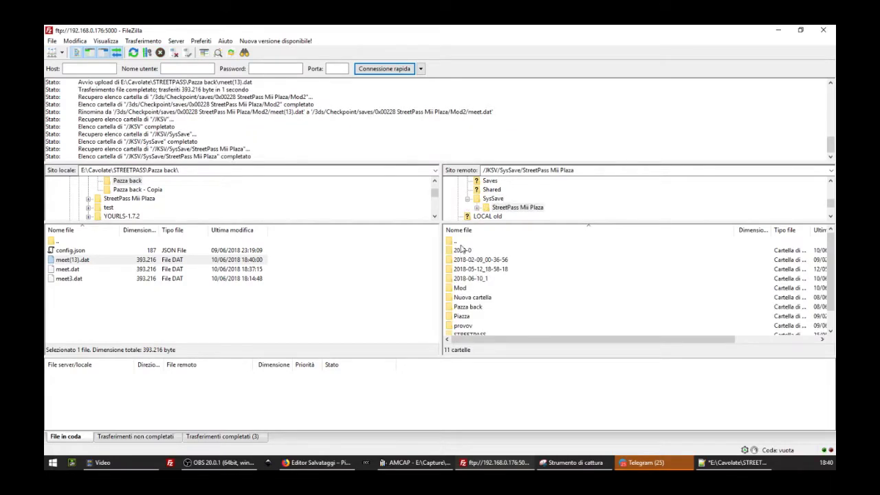
{"action": "double_click", "coordinate": [468, 278]}
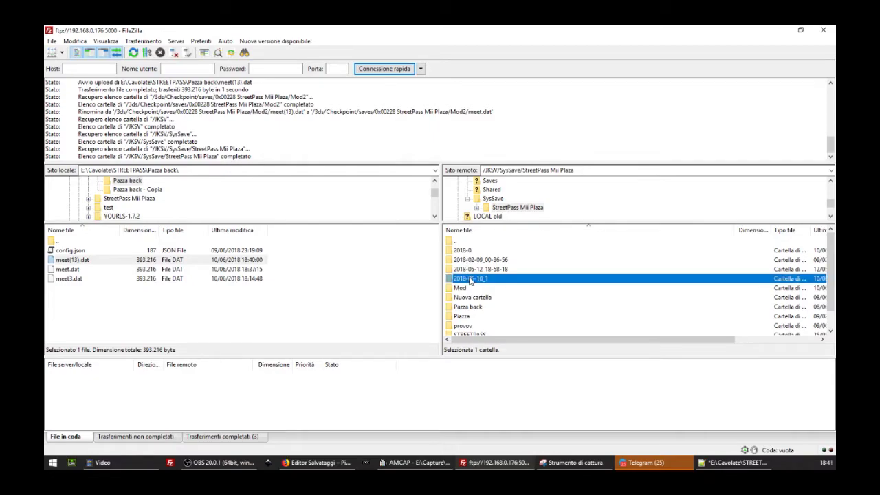
Return to the remote SysSave/StreetPass Mii Plaza folder and create a new folder named Mod2 in it.
{"action": "left_click", "coordinate": [473, 252]}
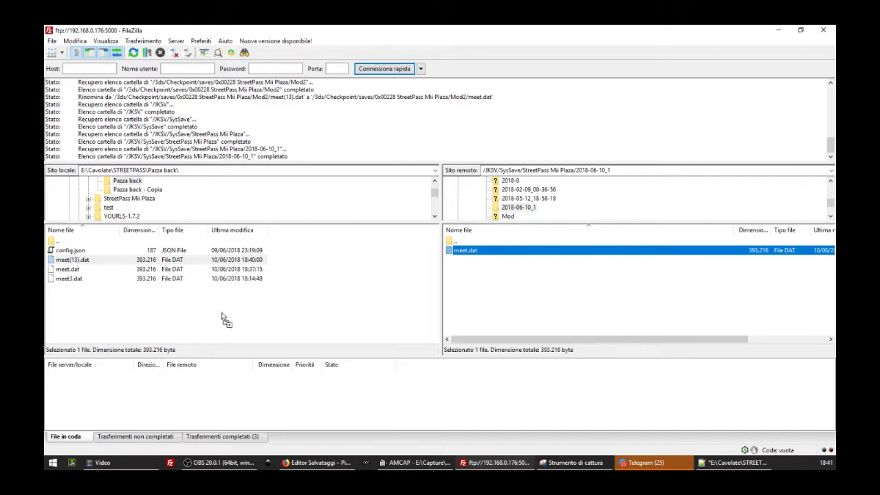
{"action": "double_click", "coordinate": [479, 243]}
{"action": "scroll", "coordinate": [476, 262], "scroll_direction": "down", "scroll_amount": 1}
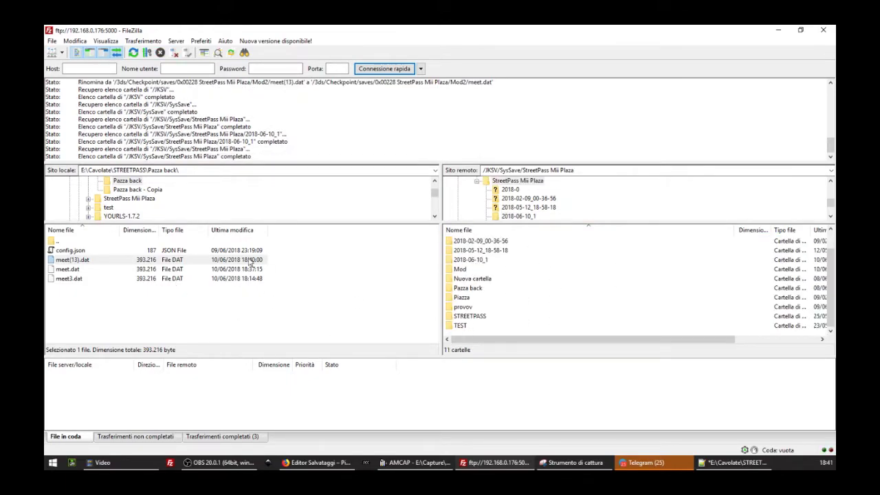
{"action": "right_click", "coordinate": [473, 333]}
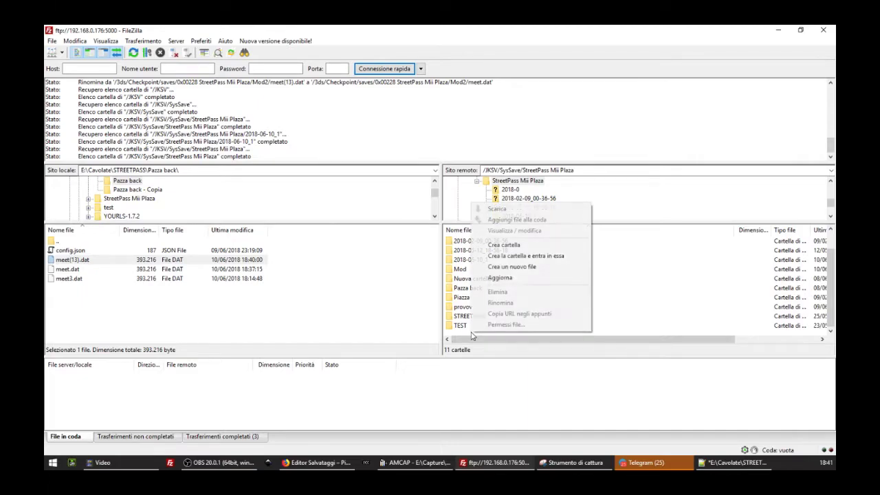
{"action": "left_click", "coordinate": [507, 245]}
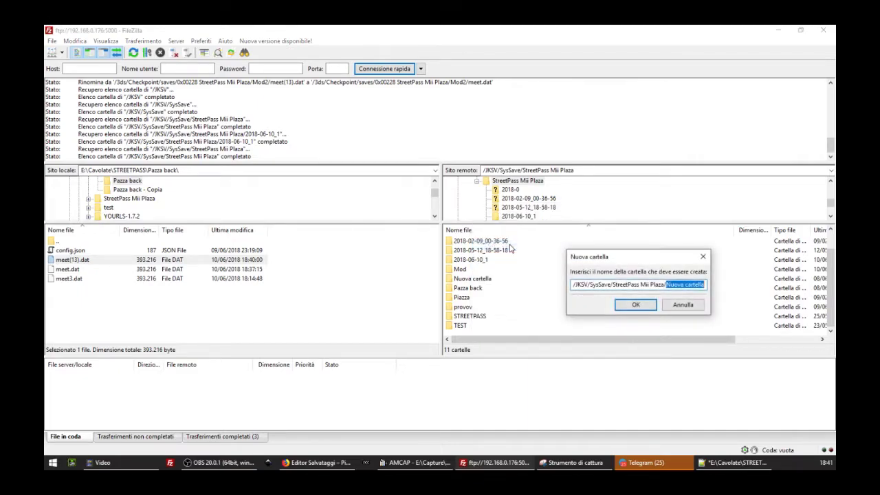
{"action": "type", "text": "Mod2"}
{"action": "key", "text": "Return"}
Upload meet(13).dat into the remote JKSV Mod2 folder and rename the uploaded file to meet.dat.
{"action": "double_click", "coordinate": [459, 278]}
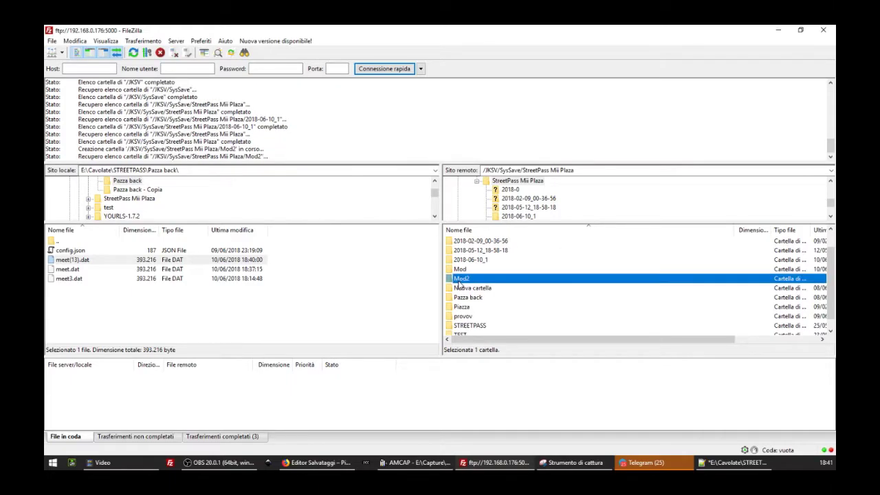
{"action": "left_click_drag", "start_coordinate": [473, 300], "coordinate": [474, 302]}
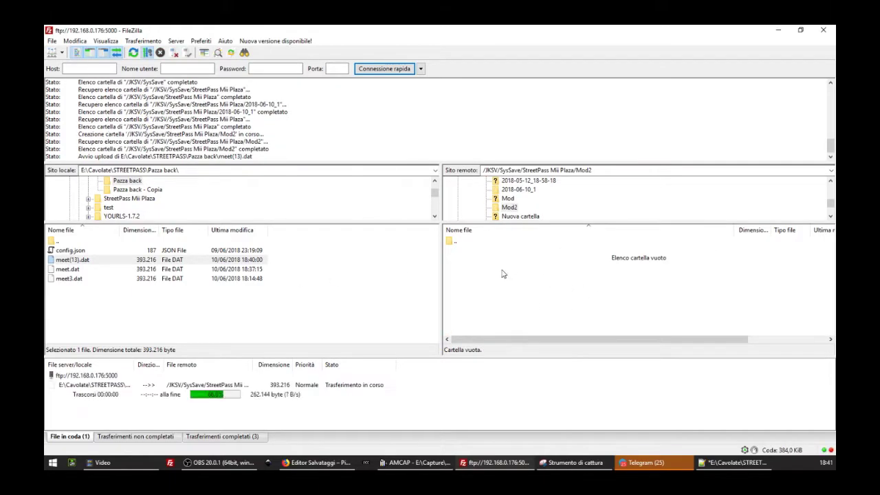
{"action": "right_click", "coordinate": [464, 251]}
{"action": "left_click", "coordinate": [492, 350]}
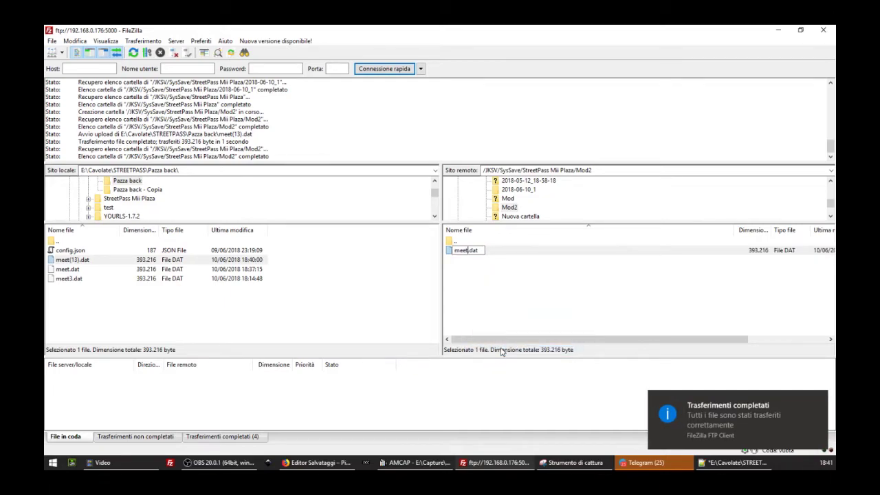
{"action": "key", "text": "Return"}
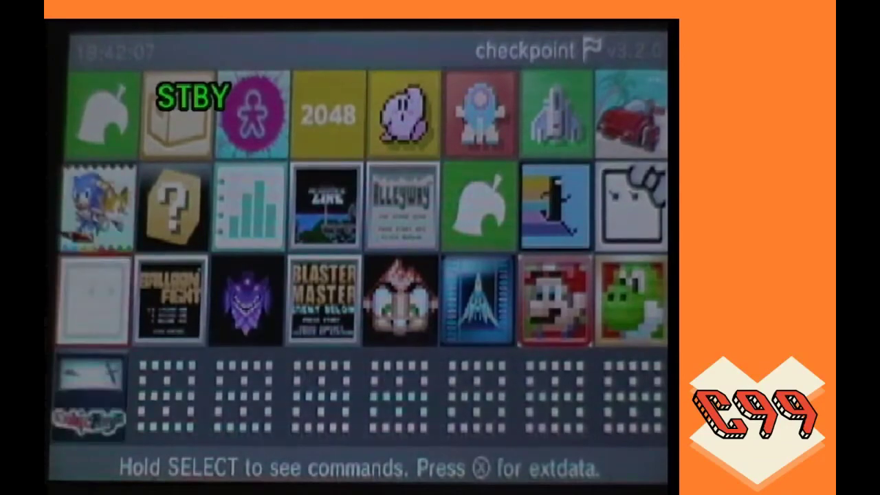
Switch to Checkpoint on the 3DS and find the StreetPass Mii Plaza title among the listed titles.
{"action": "key", "text": "Down"}
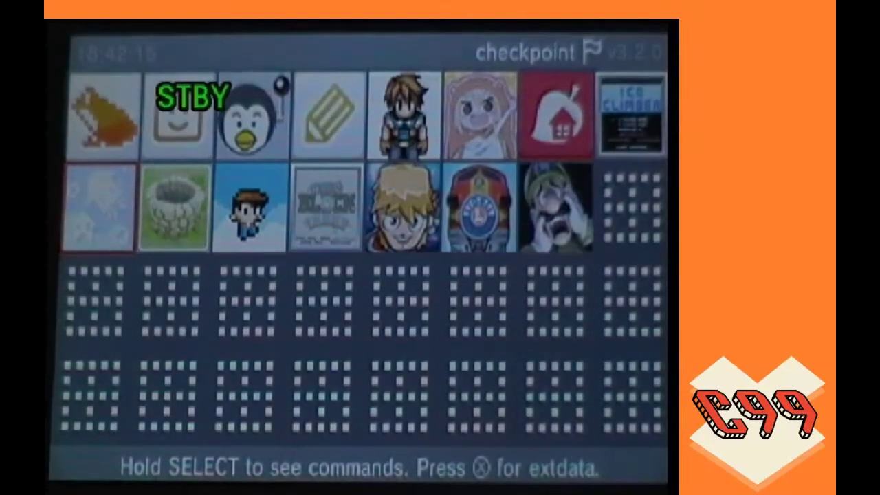
{"action": "key", "text": "x"}
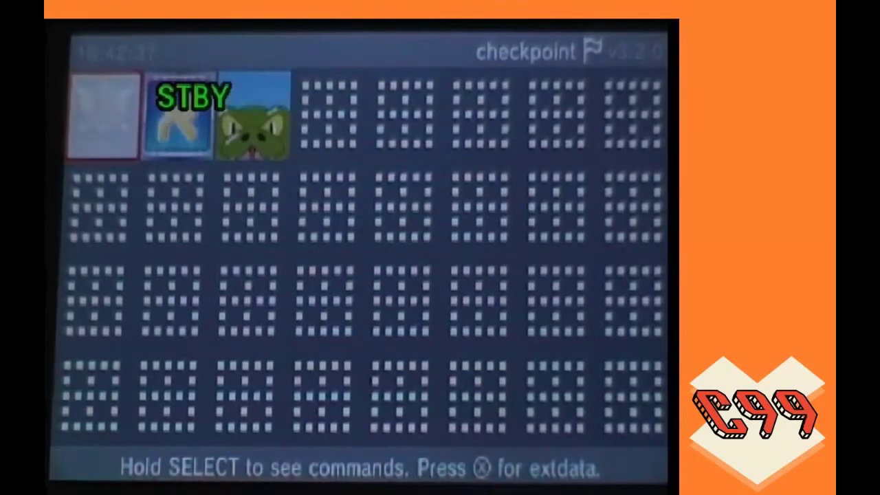
{"action": "key", "text": "Right"}
{"action": "key", "text": "Right"}
{"action": "key", "text": "Right"}
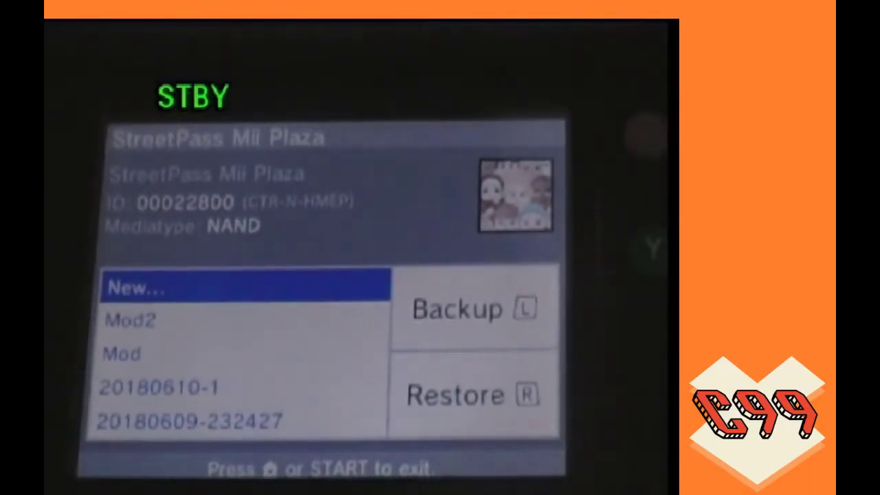
Restore the StreetPass Mii Plaza save from the Mod2 backup.
{"action": "key", "text": "Down"}
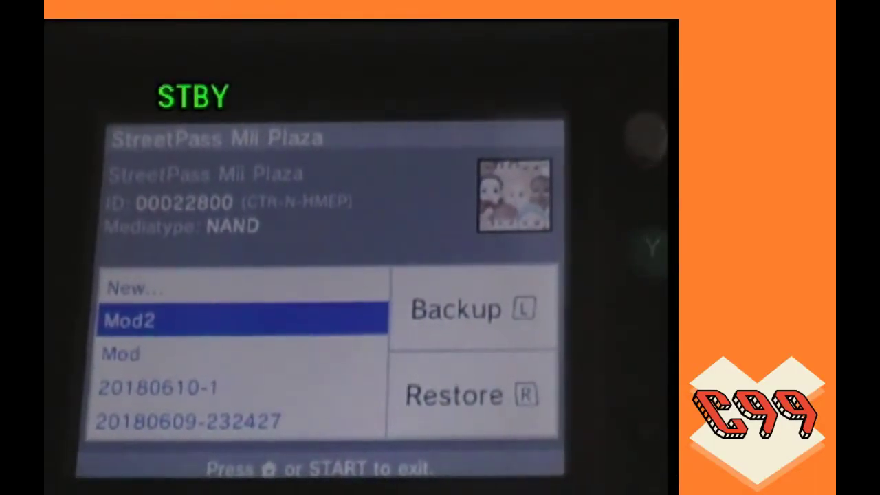
{"action": "left_click", "coordinate": [481, 309]}
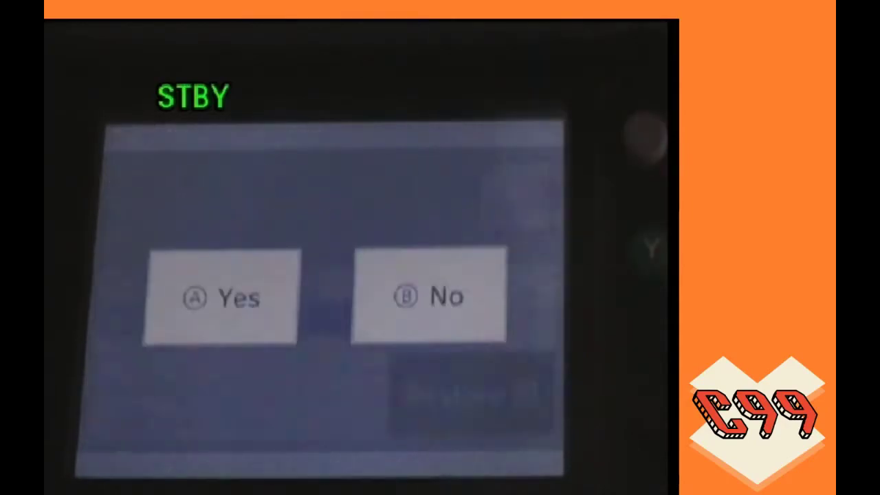
{"action": "key", "text": "a"}
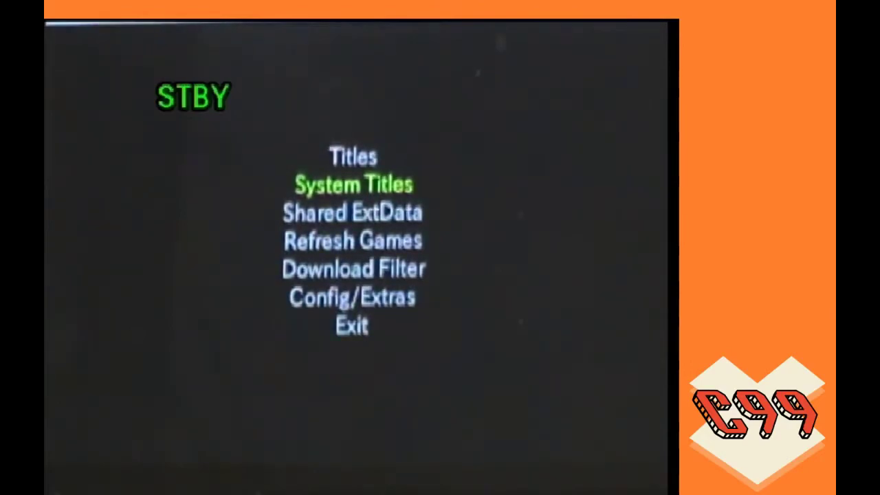
Switch to the JKSV save manager and bring up the save options for the StreetPass Mii Plaza system title.
{"action": "key", "text": "Return"}
{"action": "key", "text": "Up"}
{"action": "key", "text": "Up"}
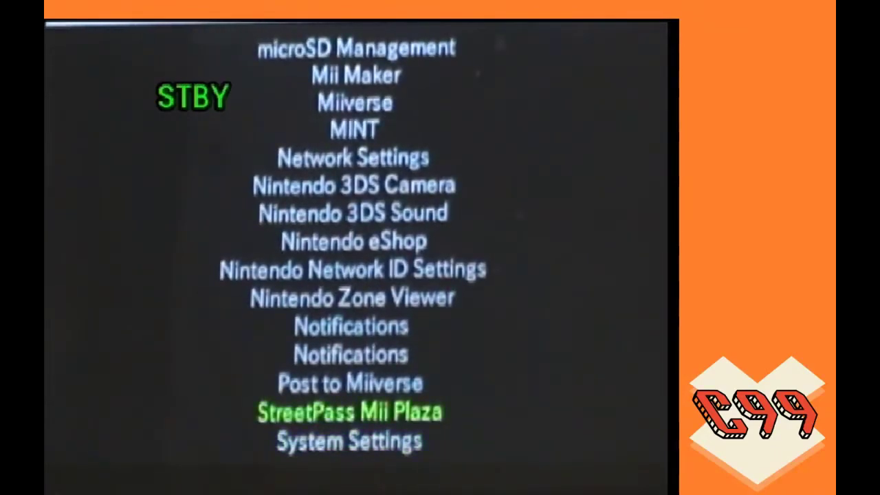
{"action": "key", "text": "Return"}
{"action": "key", "text": "Return"}
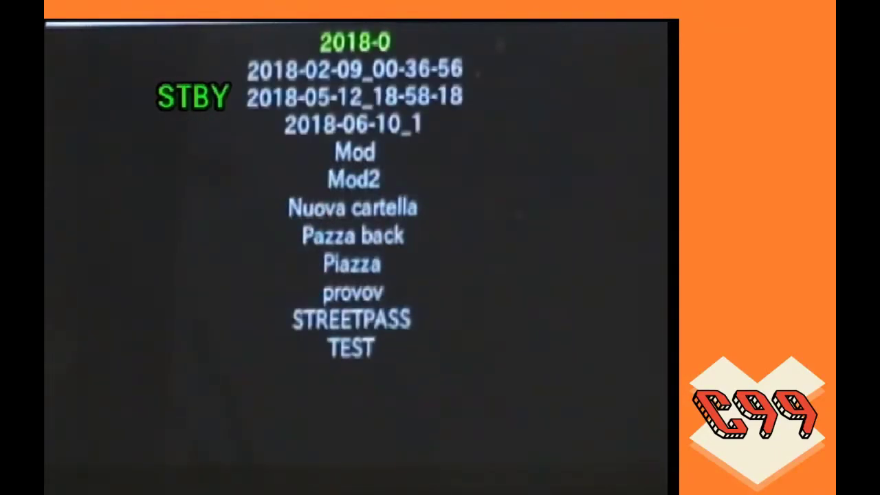
{"action": "key", "text": "Escape"}
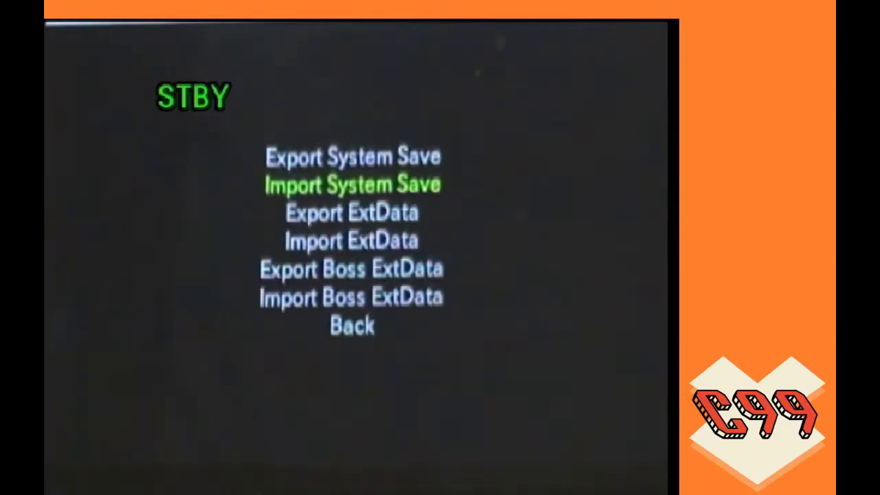
Import the StreetPass Mii Plaza system save from the Mod2 backup.
{"action": "key", "text": "Return"}
{"action": "key", "text": "Down"}
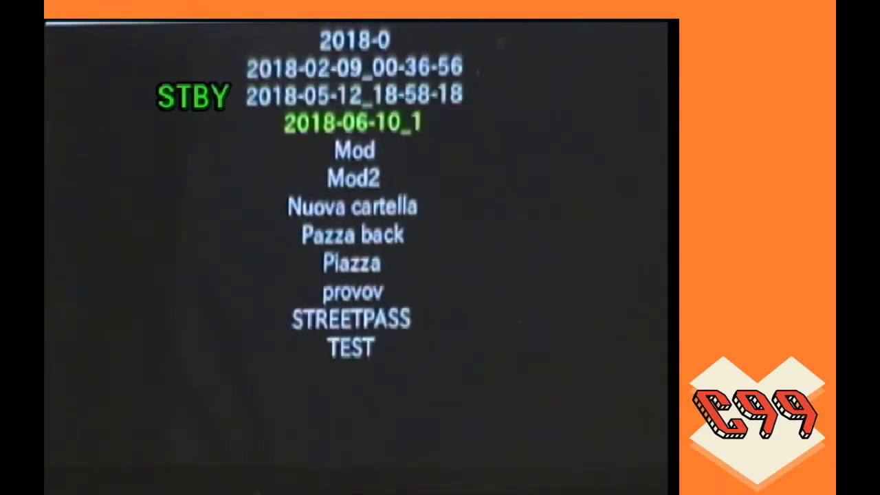
{"action": "key", "text": "Down"}
{"action": "key", "text": "Down"}
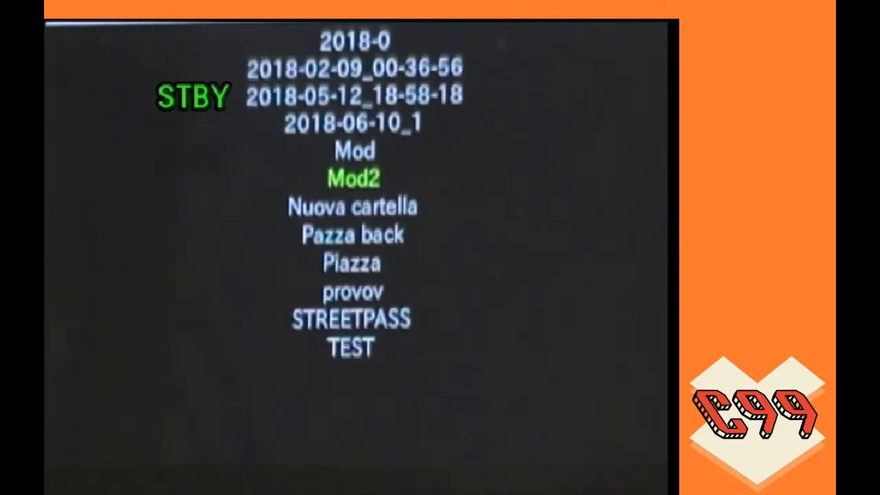
{"action": "key", "text": "Return"}
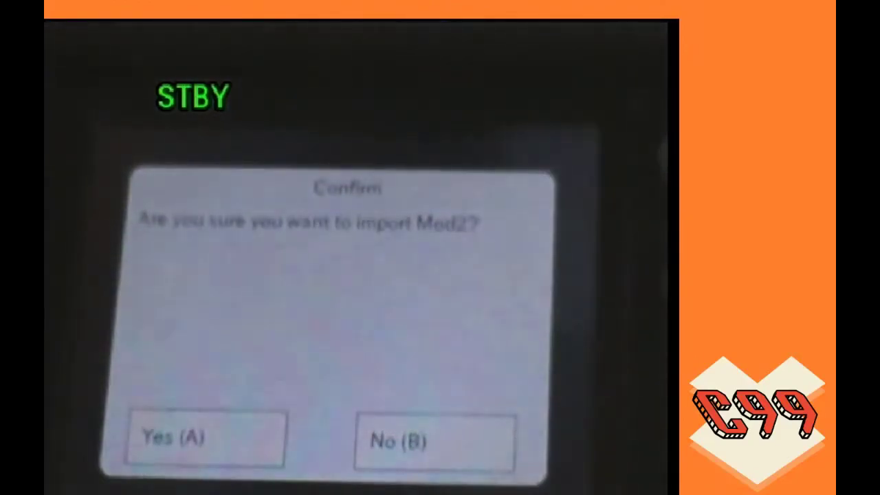